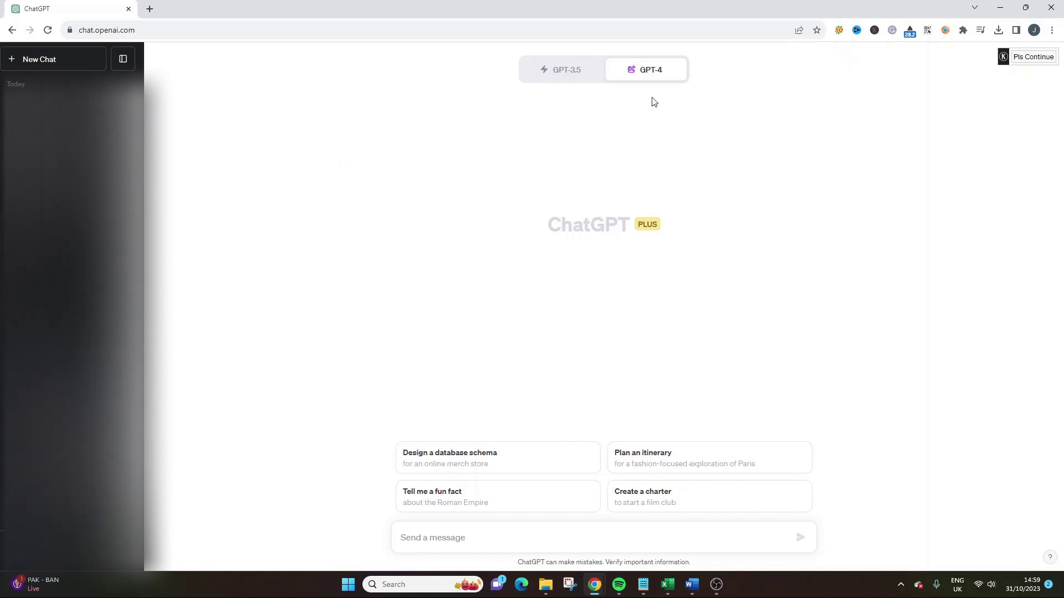
Keep DALL·E 3 as the image generation mode and leave the model options unchanged
mouse_move(656, 80)
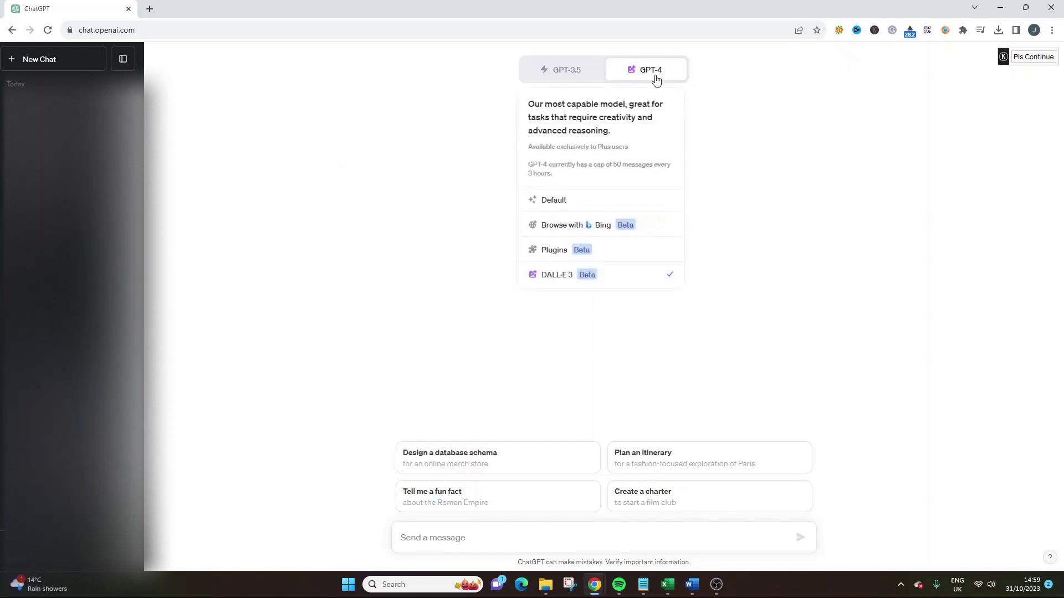
left_click(649, 277)
mouse_move(629, 68)
left_click(659, 201)
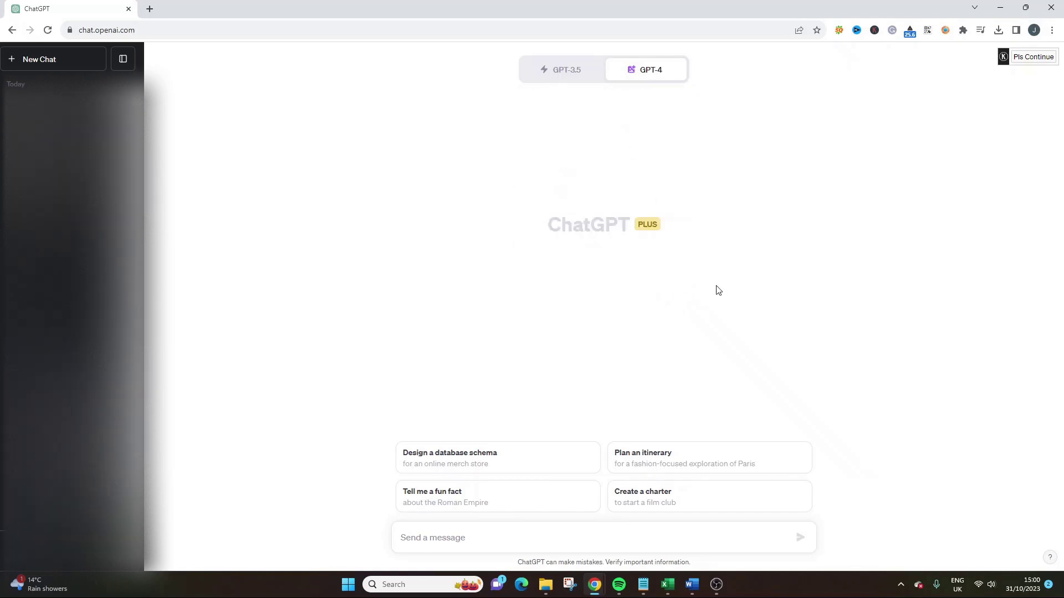
Paste the boardroom presentation photo prompt into the message box and remove the extra blank line
left_click(474, 531)
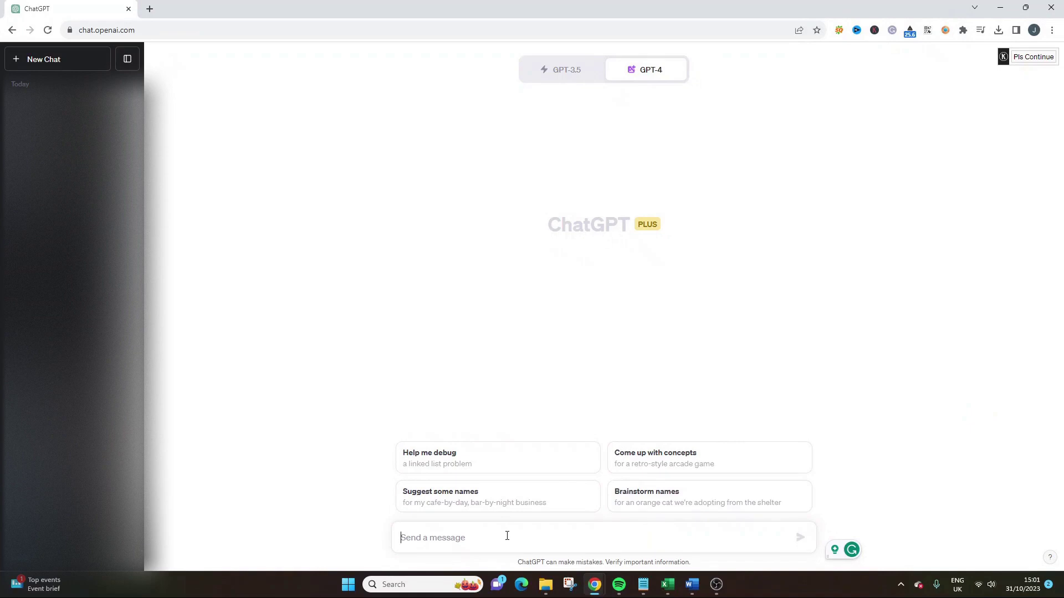
type("A photo of a project manager in a boardroom giving a presentation to colleagues.")
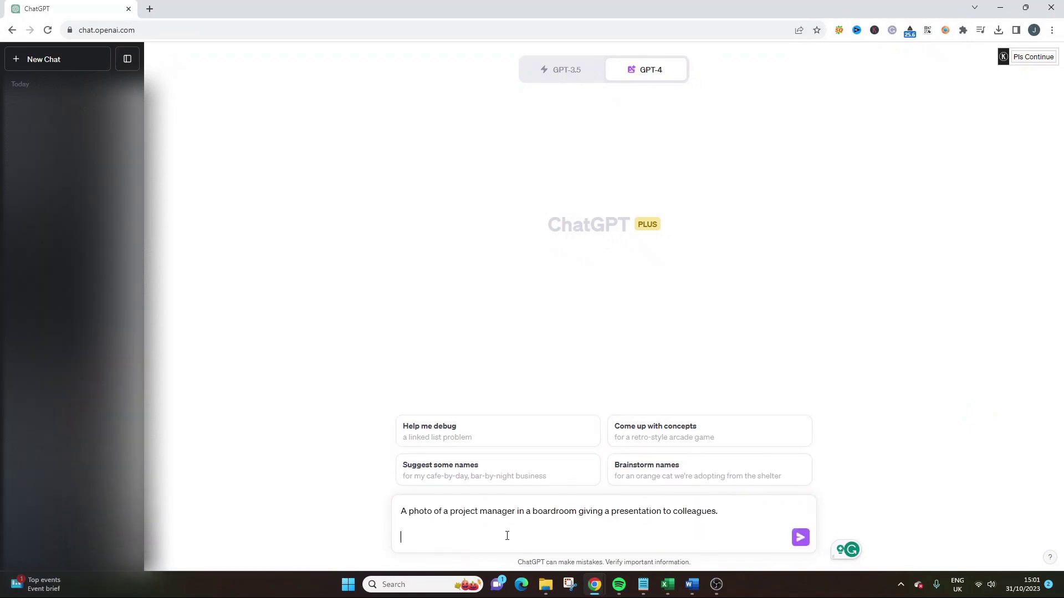
key("BackSpace")
double_click(426, 512)
left_click(399, 520)
double_click(422, 511)
key("Right")
Check the words 'photo' and 'manager' in the prompt, then send it to DALL·E 3
triple_click(423, 511)
double_click(424, 511)
triple_click(441, 511)
double_click(497, 511)
triple_click(485, 512)
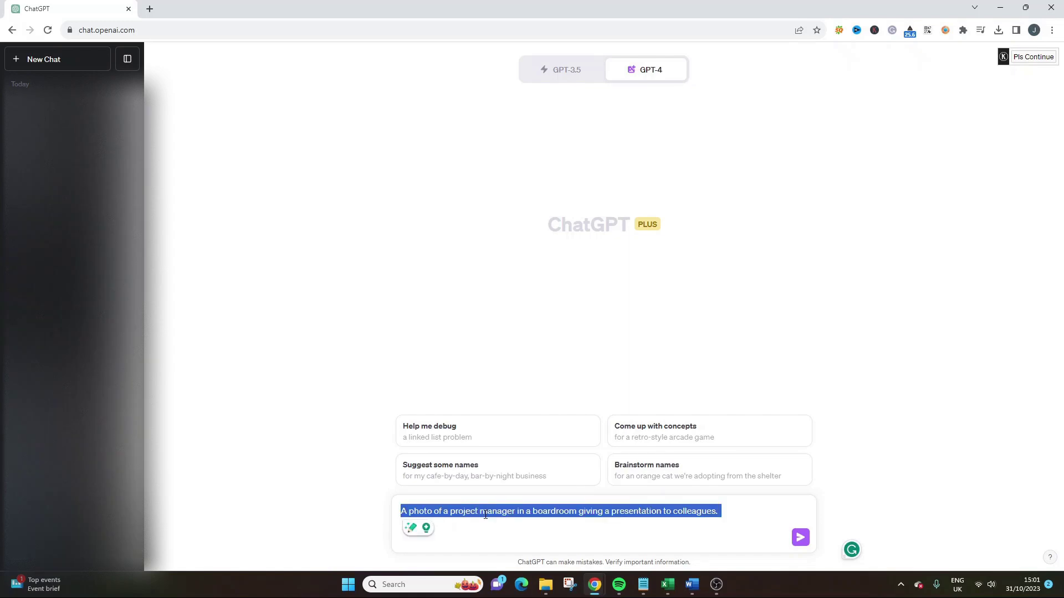
double_click(496, 511)
left_click(442, 511)
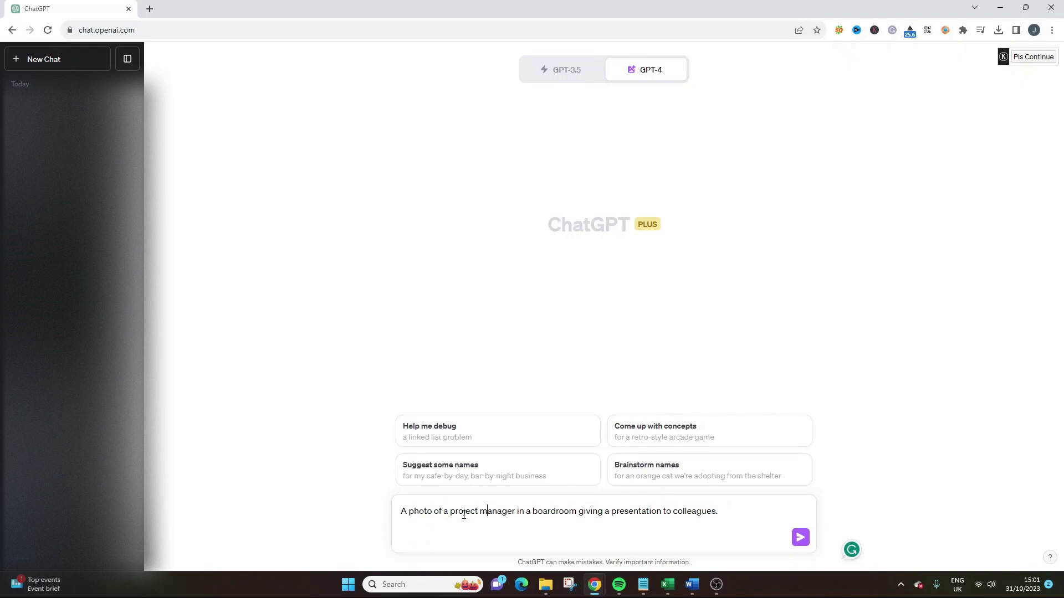
left_click(431, 511)
double_click(424, 511)
left_click(424, 511)
key("Return")
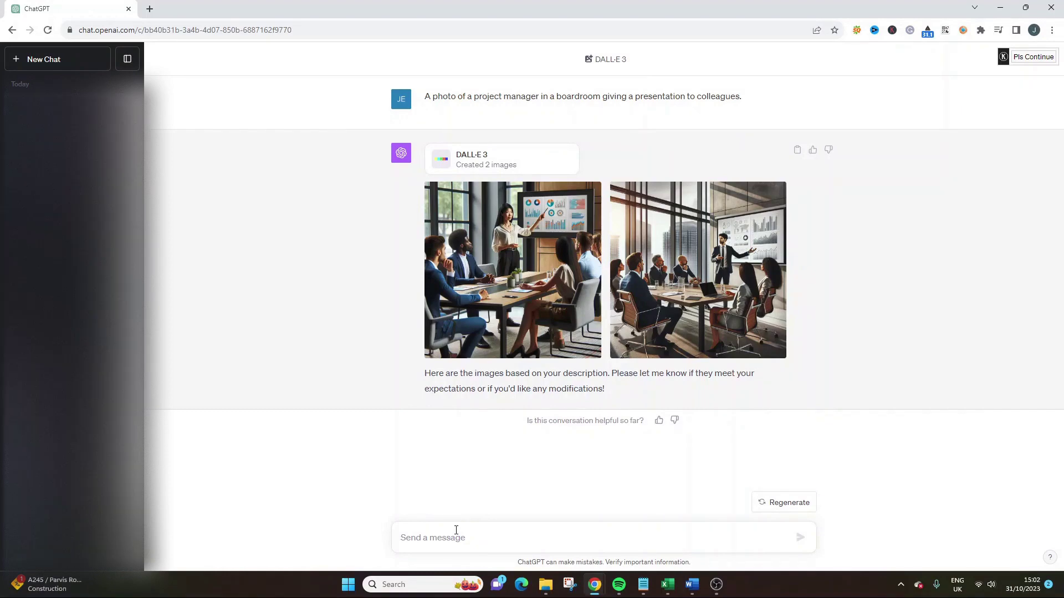
mouse_move(659, 234)
mouse_move(529, 254)
mouse_move(670, 267)
left_click(431, 536)
In a new chat, write 'I am creating a project management presentation providing a project status update. Please provide a range of images'
left_click(66, 60)
mouse_move(643, 85)
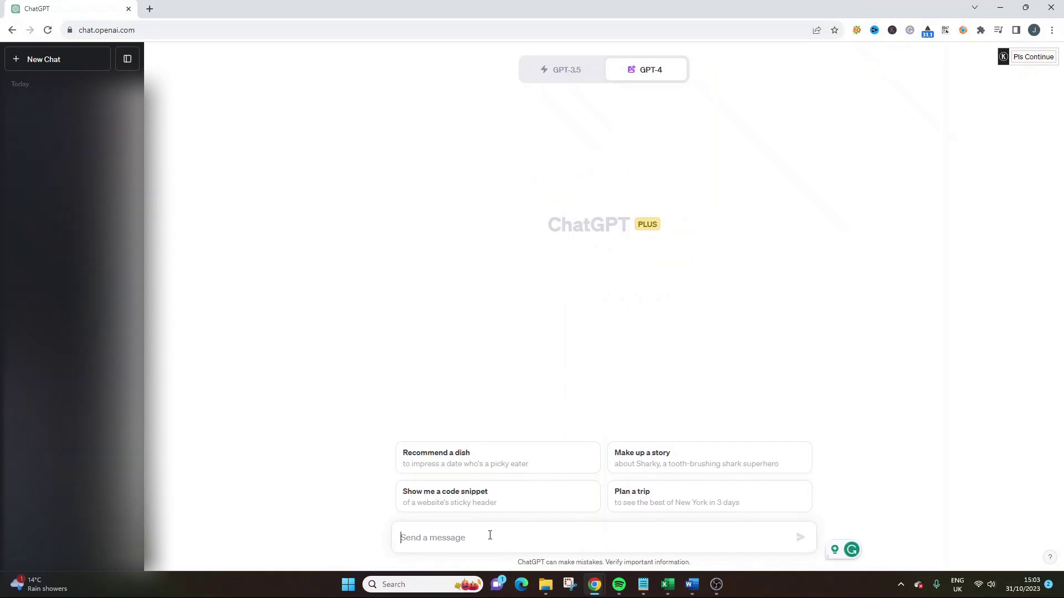
type("I am crea")
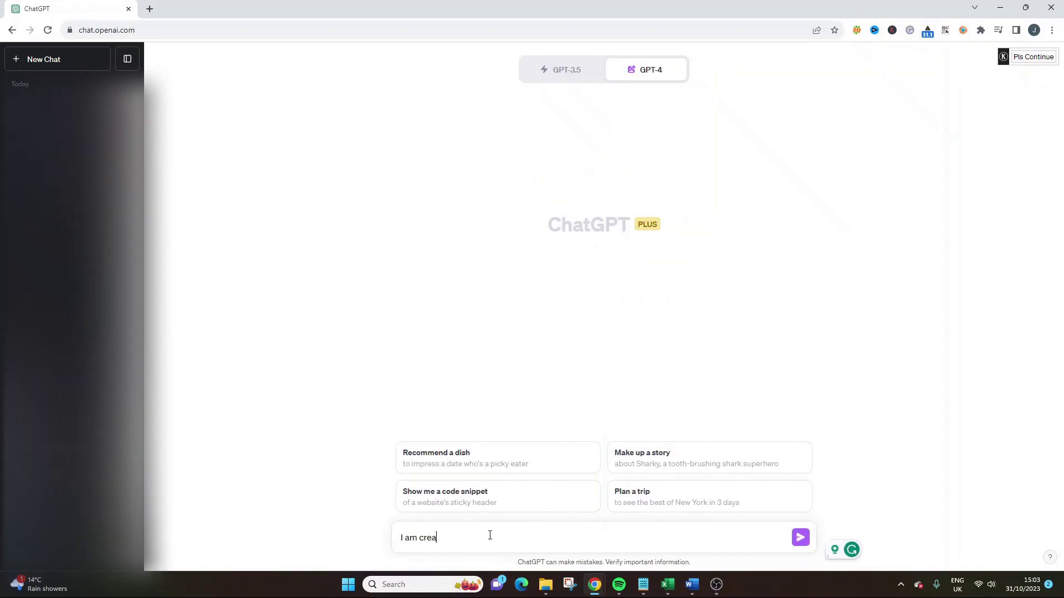
type("ting a project management ")
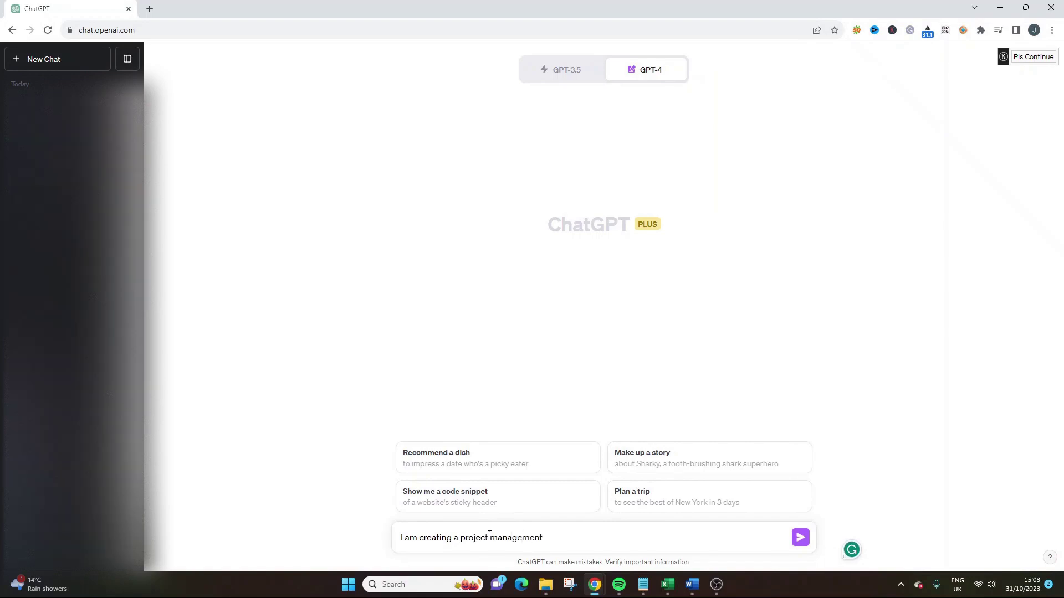
type("presentation exp")
type("laining")
key("BackSpace")
key("BackSpace")
key("BackSpace")
key("BackSpace")
key("BackSpace")
key("BackSpace")
key("BackSpace")
key("BackSpace")
key("BackSpace")
key("BackSpace")
key("BackSpace")
type("providng and")
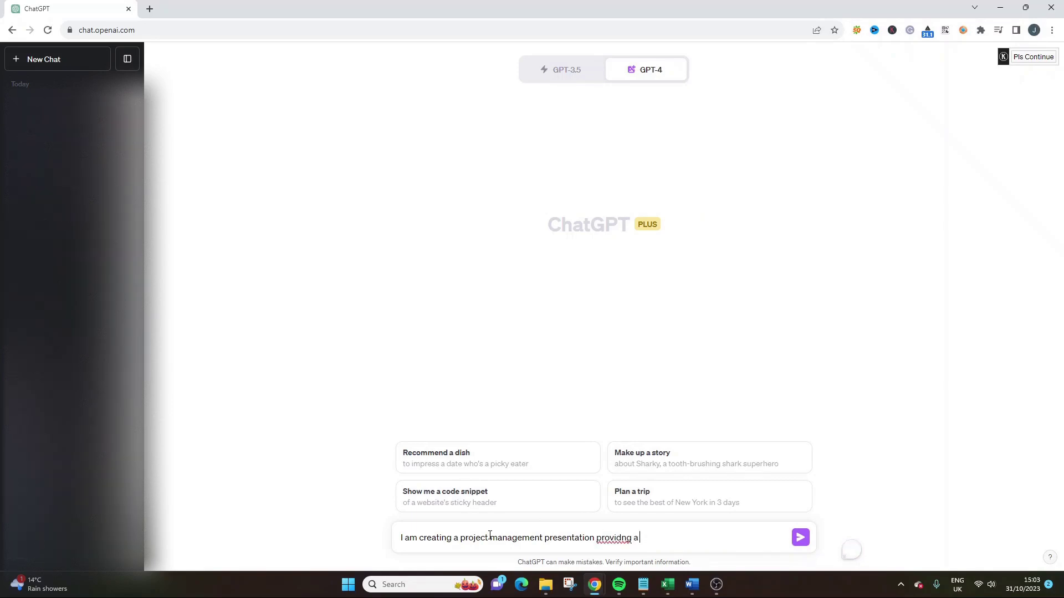
key("BackSpace")
key("BackSpace")
key("BackSpace")
key("BackSpace")
key("BackSpace")
key("BackSpace")
type("ing p")
key("BackSpace")
type("a project status up")
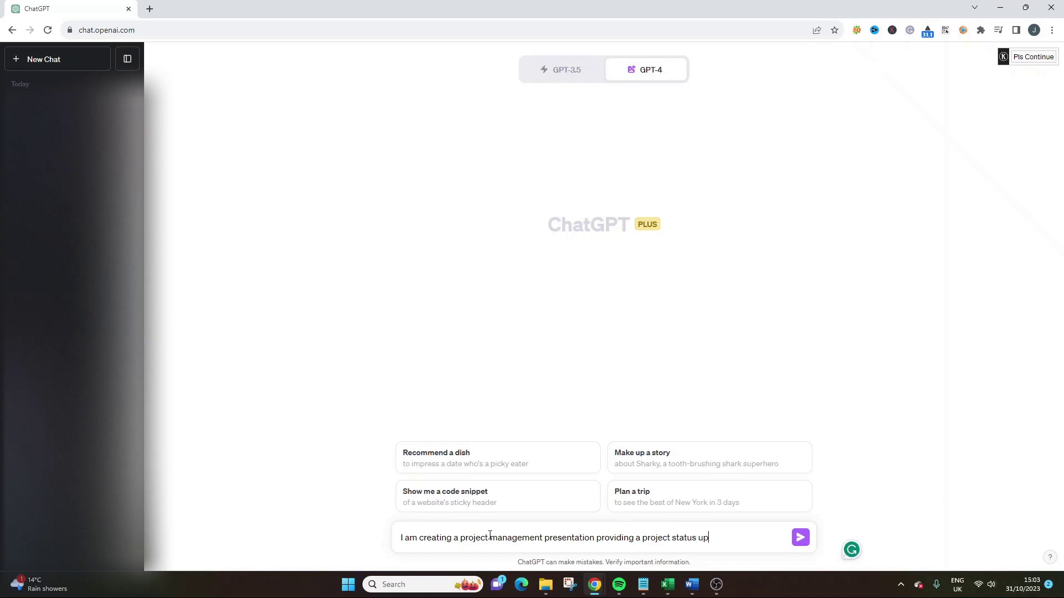
type("date. Please cr")
key("BackSpace")
key("BackSpace")
type("provide a range f")
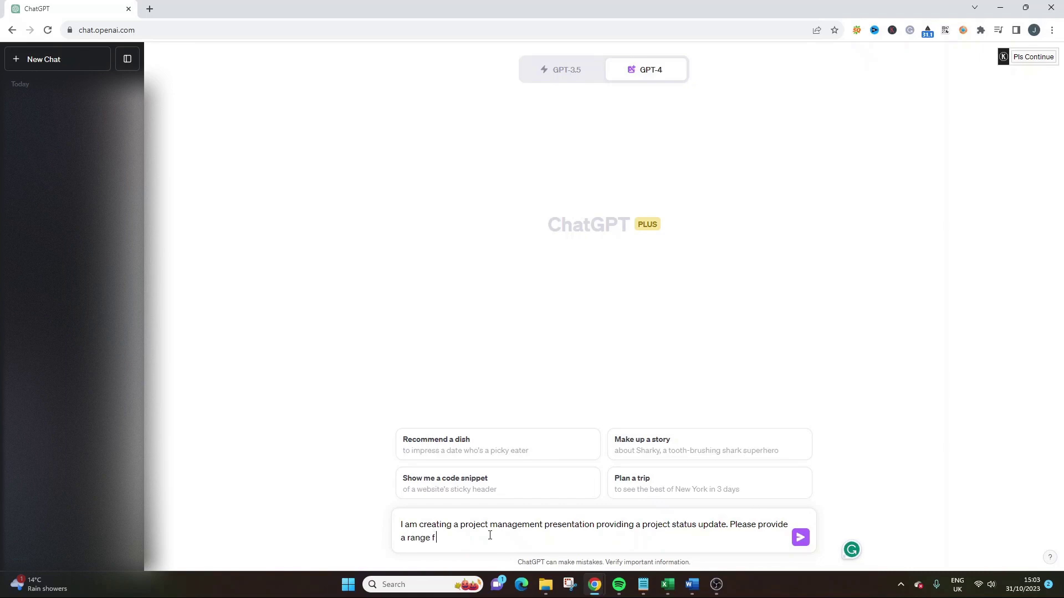
key("BackSpace")
type("of images")
Reword the request to 'an image of london city, which will be featured on the front slide.'
left_click_drag(406, 537, 441, 540)
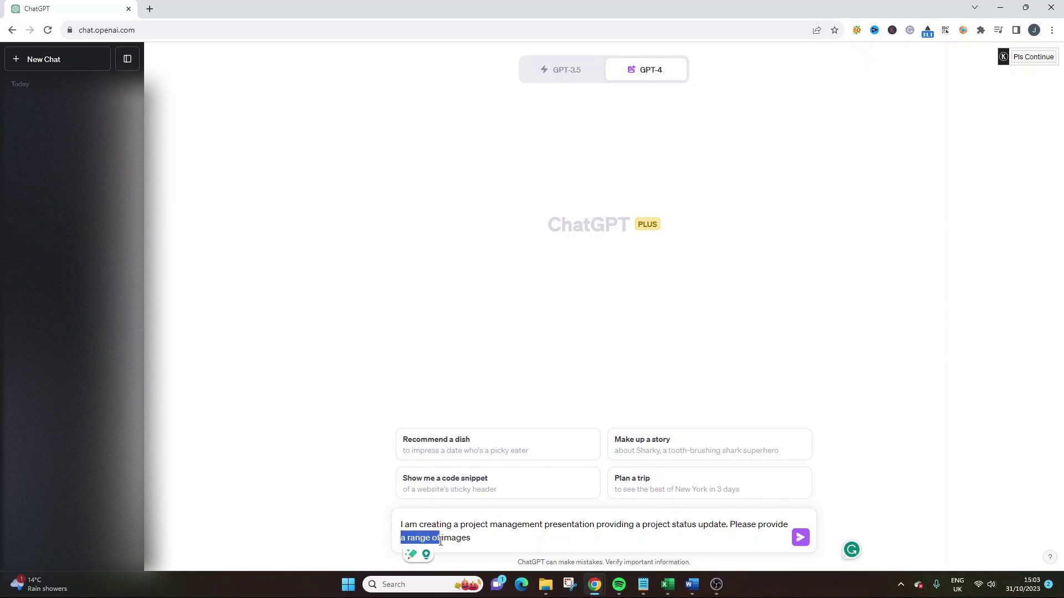
key("BackSpace")
type("n")
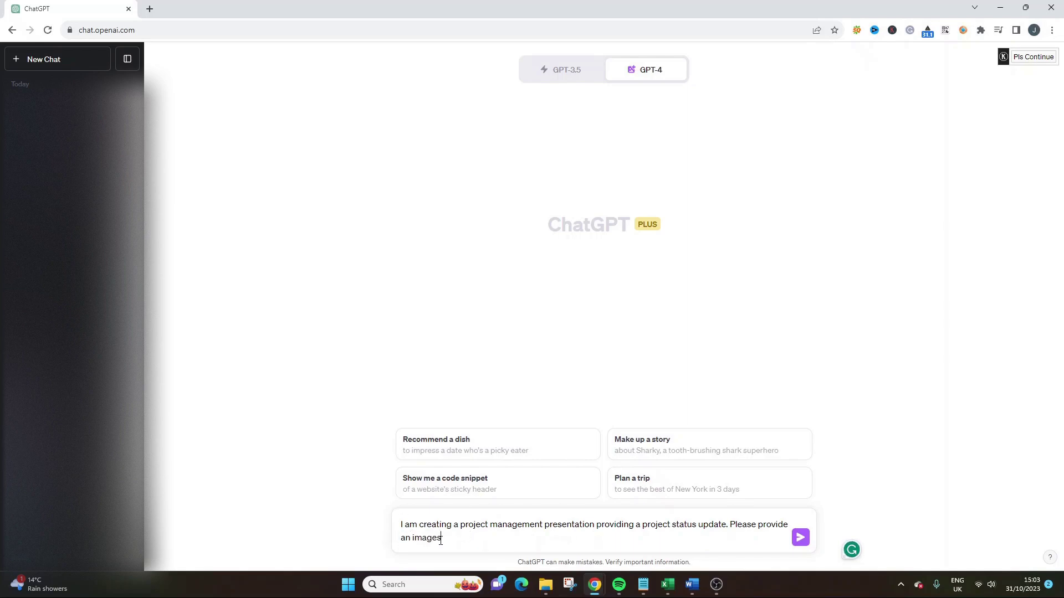
type(" image of [...]")
left_click_drag(457, 537, 447, 538)
left_click(456, 539)
triple_click(452, 539)
left_click(453, 538)
left_click_drag(460, 537, 447, 538)
type("london city.")
type(" which we coudl")
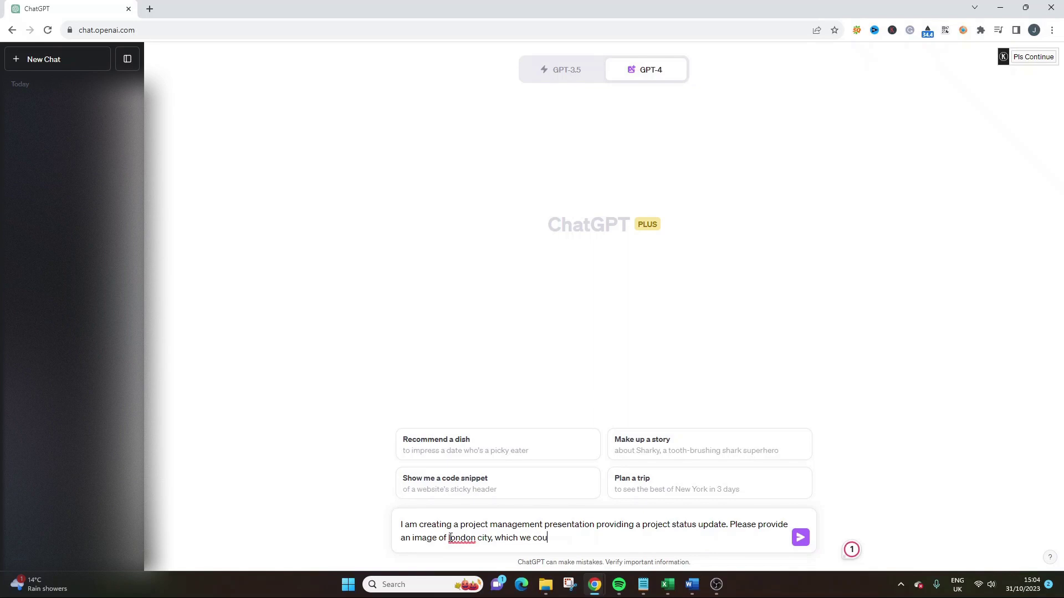
key("BackSpace")
key("BackSpace")
key("BackSpace")
key("BackSpace")
key("BackSpace")
key("BackSpace")
key("BackSpace")
key("BackSpace")
type("ill be featured on the front slide.")
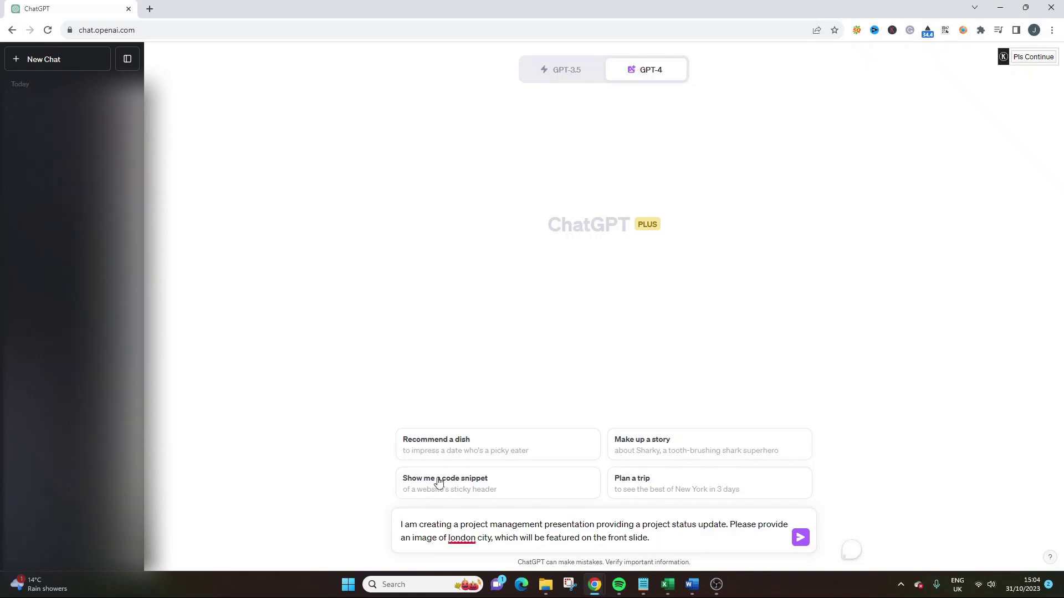
Change 'an image' to 'a professional image' and accept the capitalisation fix to 'London'
left_click(463, 538)
left_click(410, 537)
key("BackSpace")
type("professional")
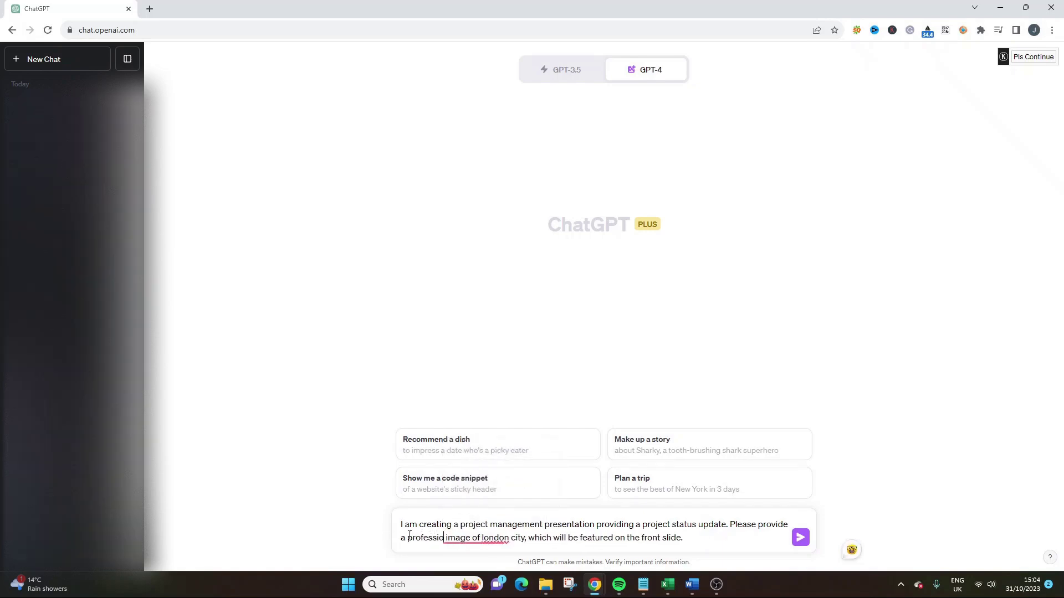
left_click(475, 534)
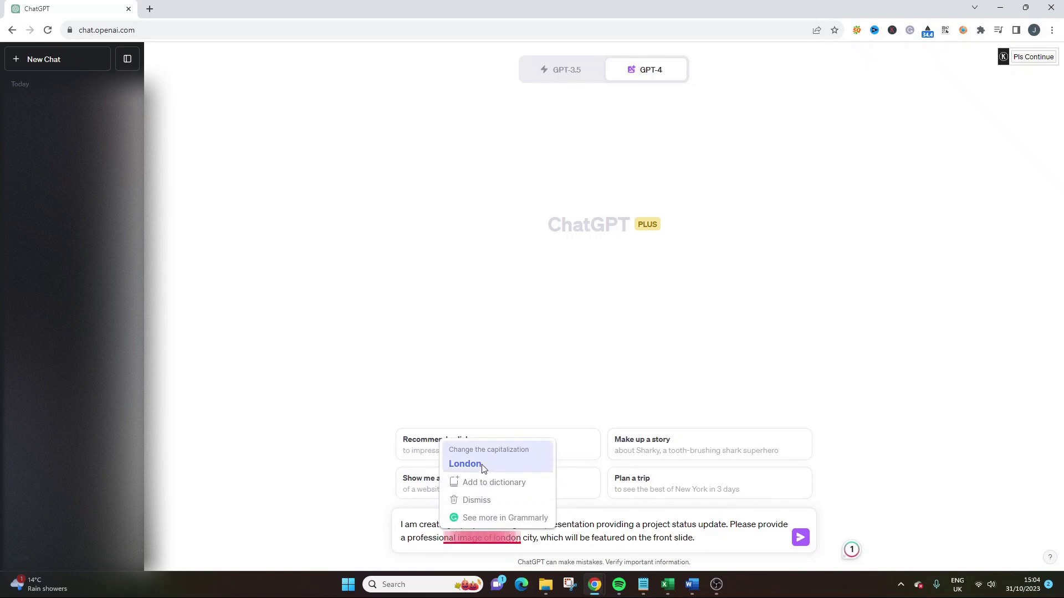
left_click(474, 481)
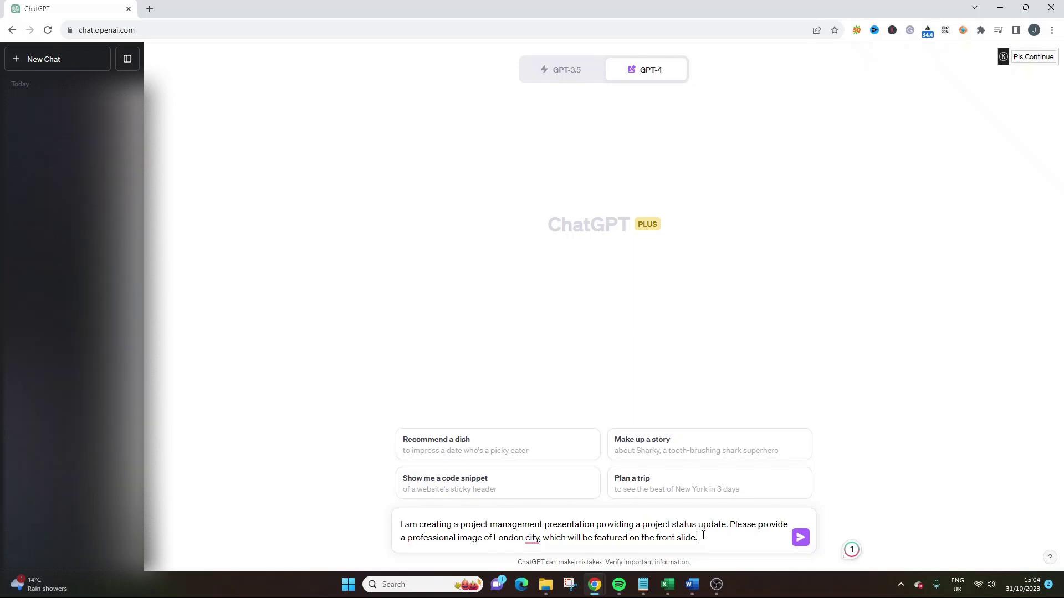
left_click(800, 538)
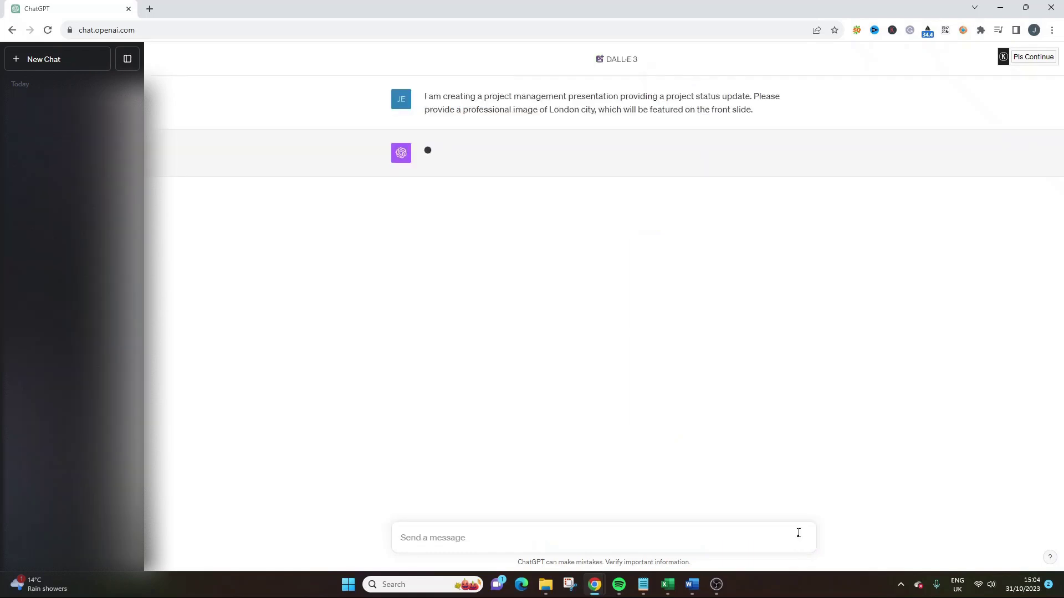
double_click(556, 109)
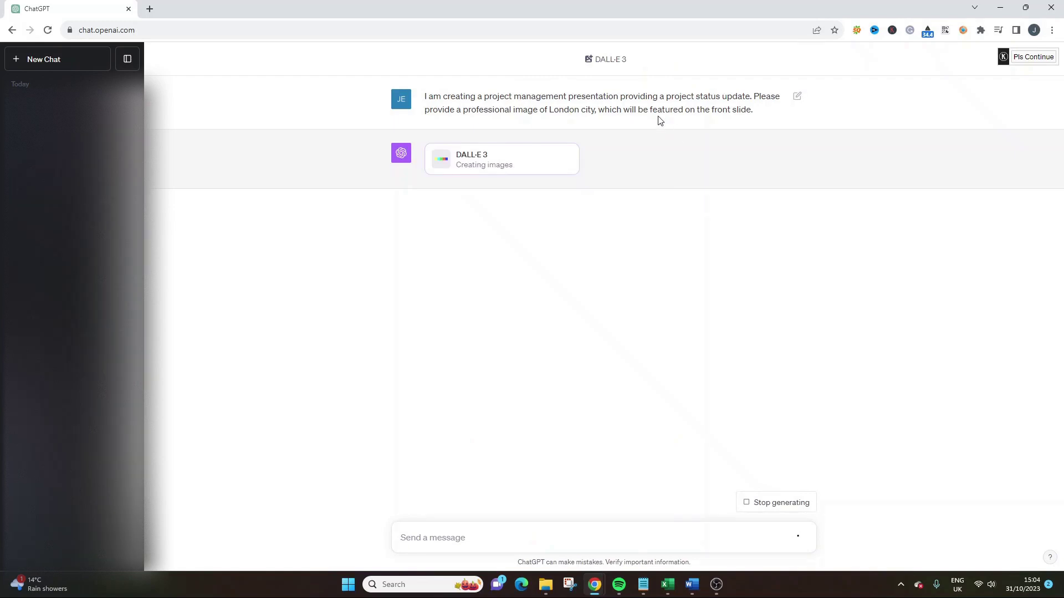
triple_click(565, 109)
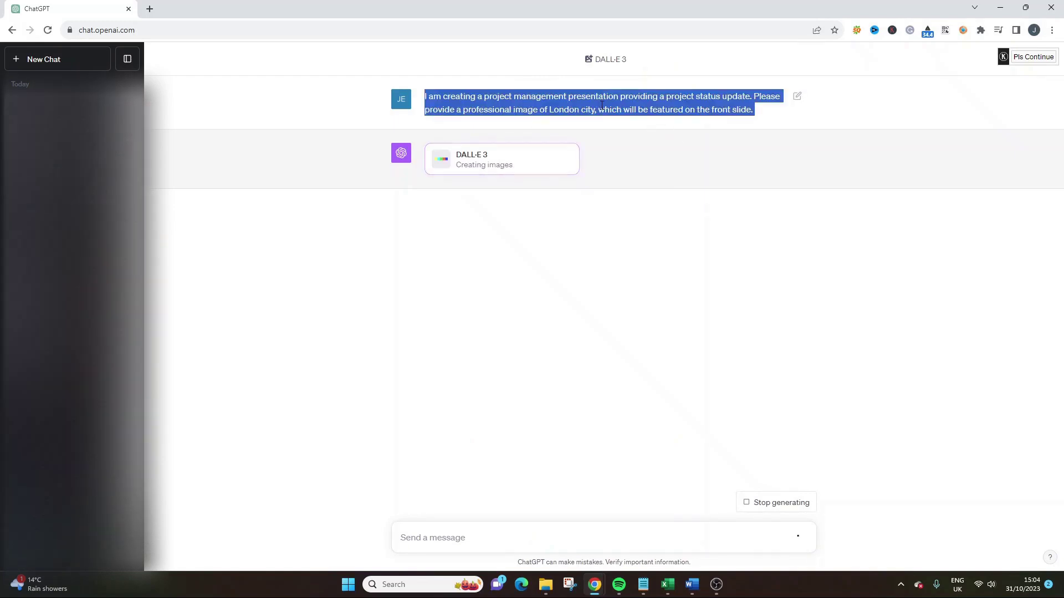
double_click(565, 110)
left_click(629, 111)
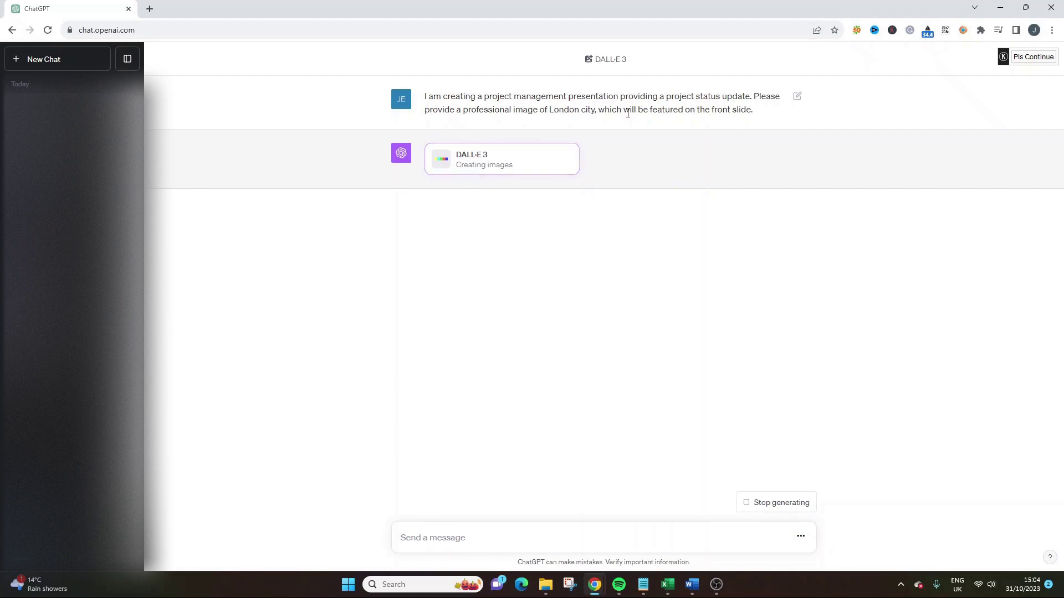
triple_click(577, 109)
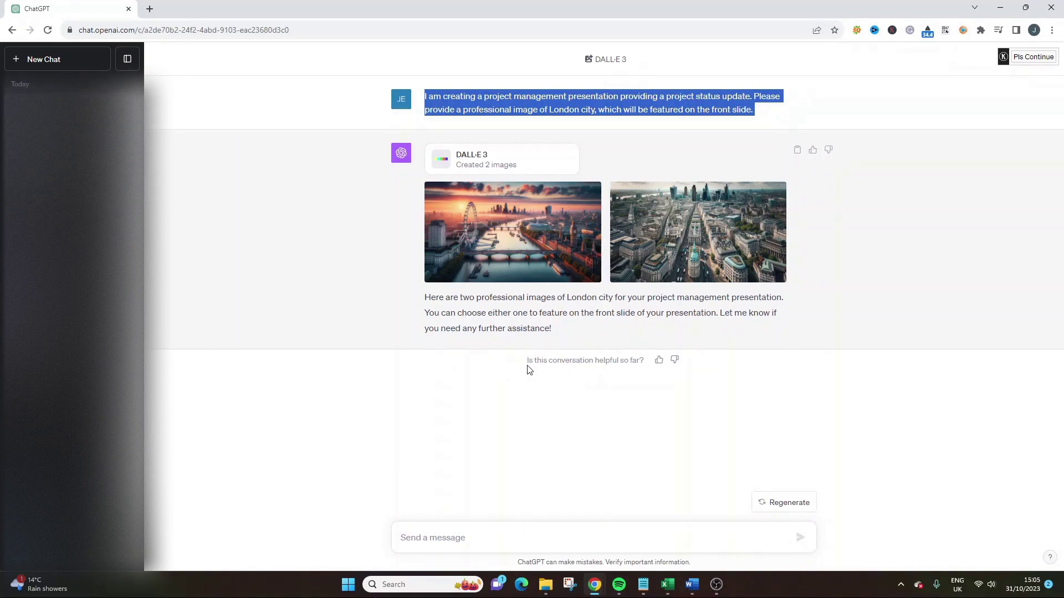
left_click(507, 224)
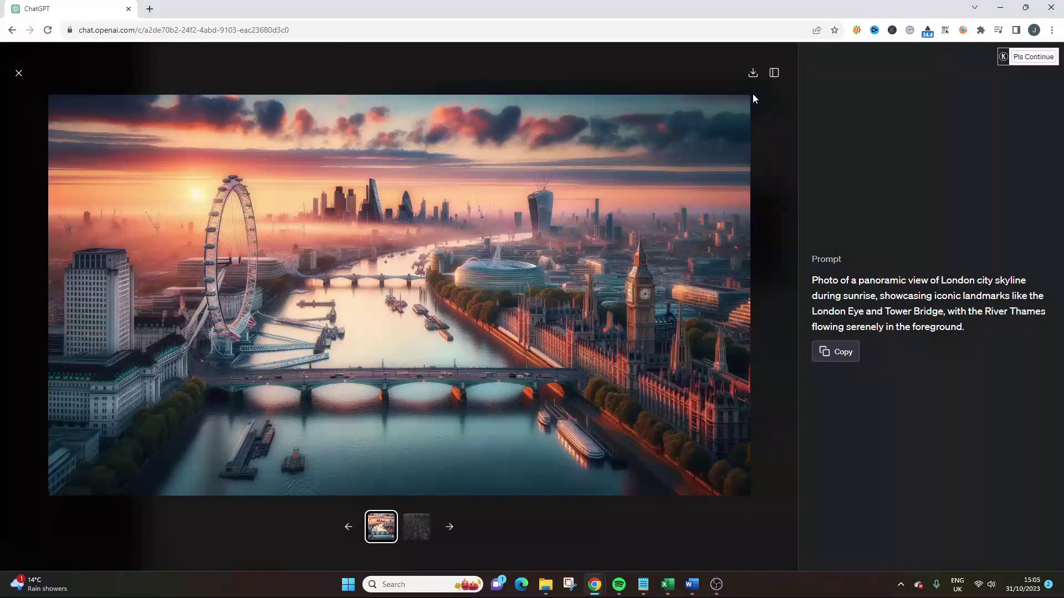
Copy the sunrise London image's full prompt, then move on to the bird's-eye image
triple_click(905, 295)
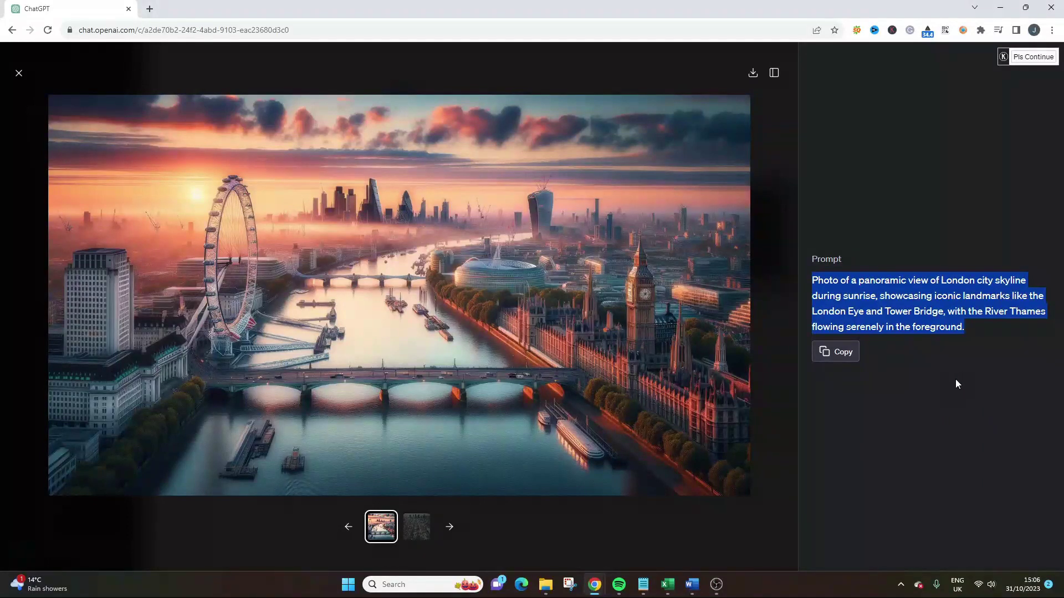
left_click(826, 358)
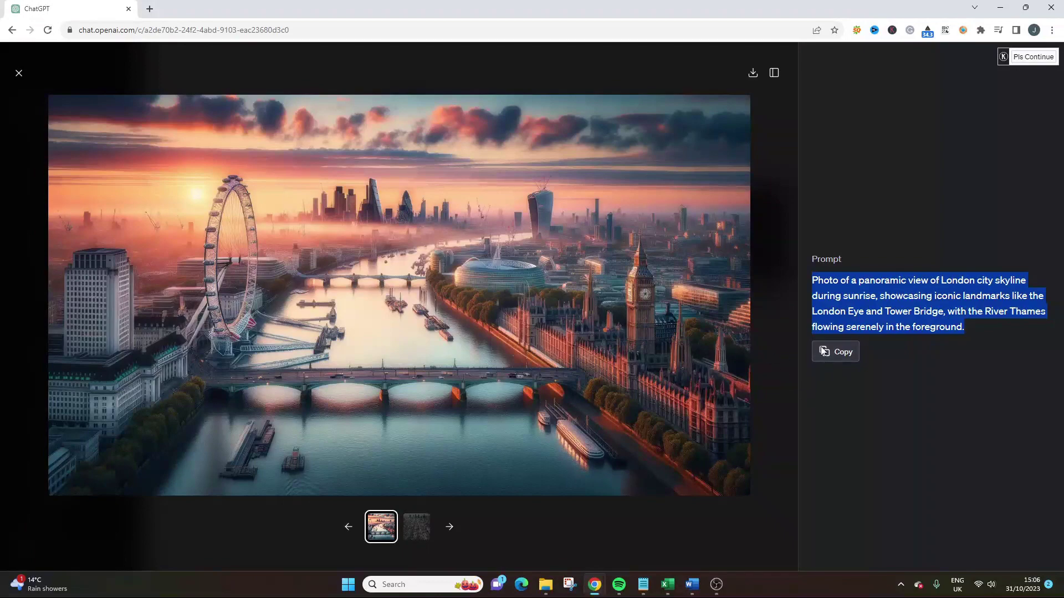
left_click(450, 527)
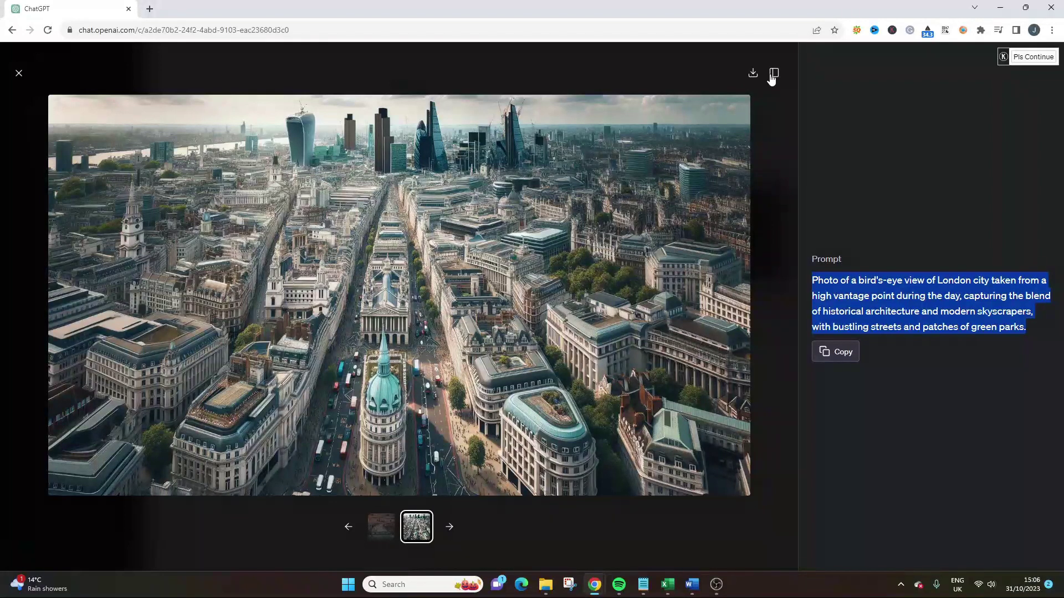
Read through the bird's-eye London image's prompt, then close the enlarged view
triple_click(879, 312)
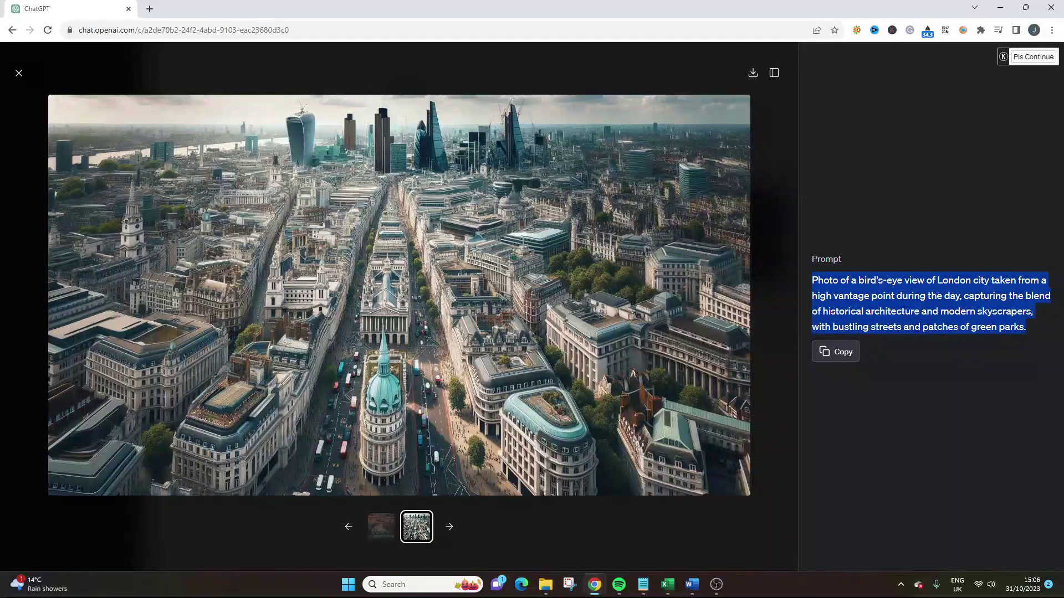
double_click(889, 312)
left_click_drag(970, 296, 1023, 327)
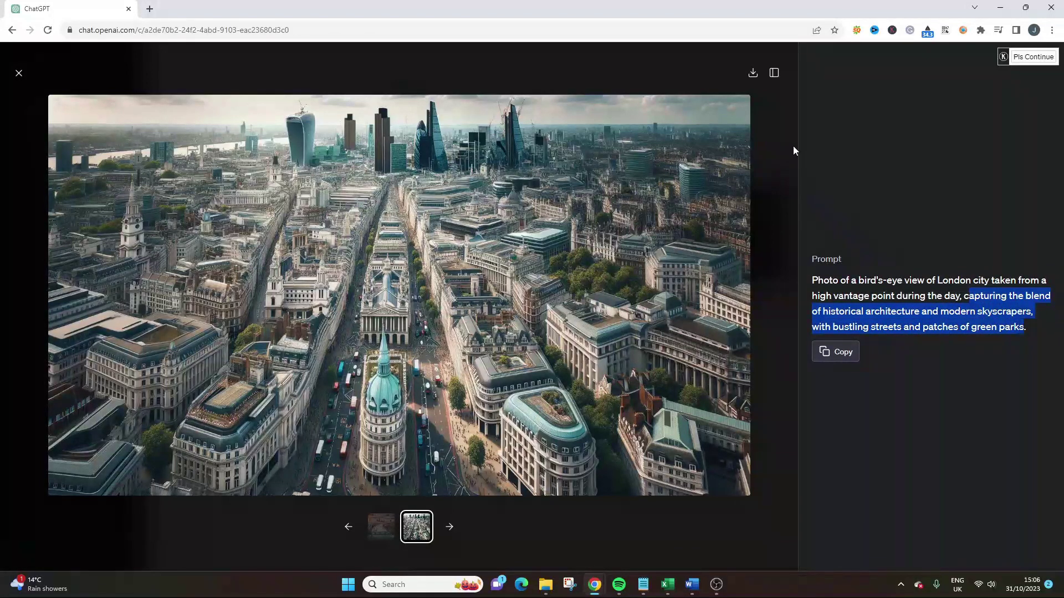
left_click(812, 144)
triple_click(870, 280)
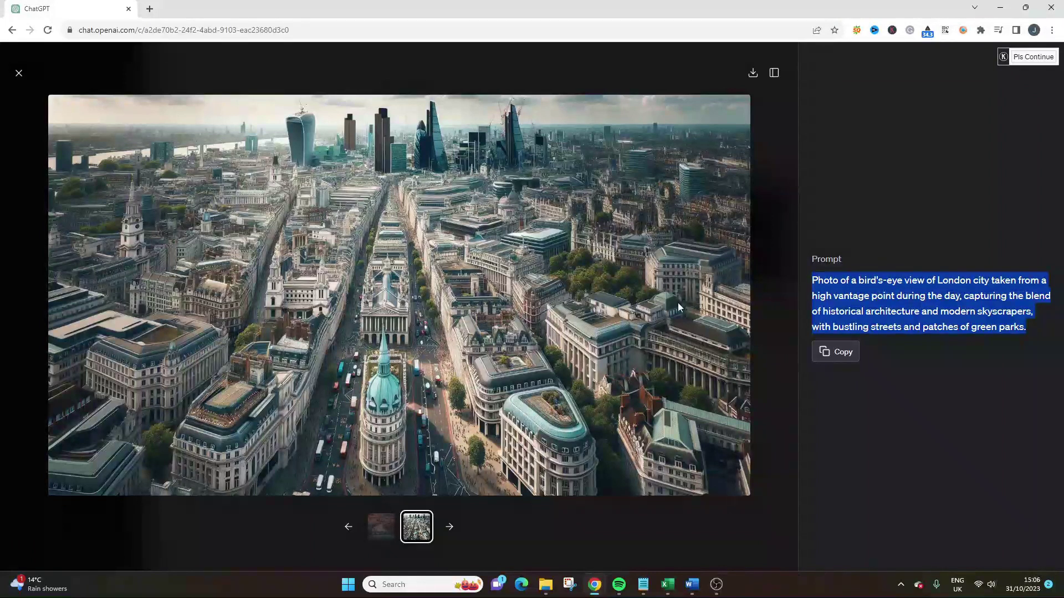
triple_click(880, 296)
triple_click(822, 291)
left_click(12, 76)
left_click(16, 75)
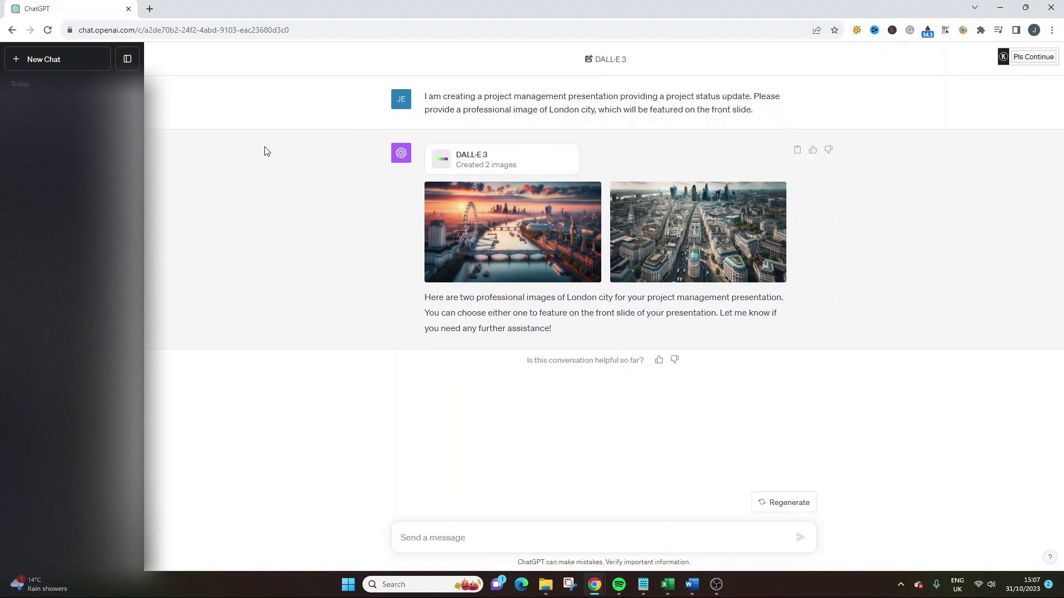
Copy the London image request from the earlier chat and paste it into a new chat
left_click(47, 59)
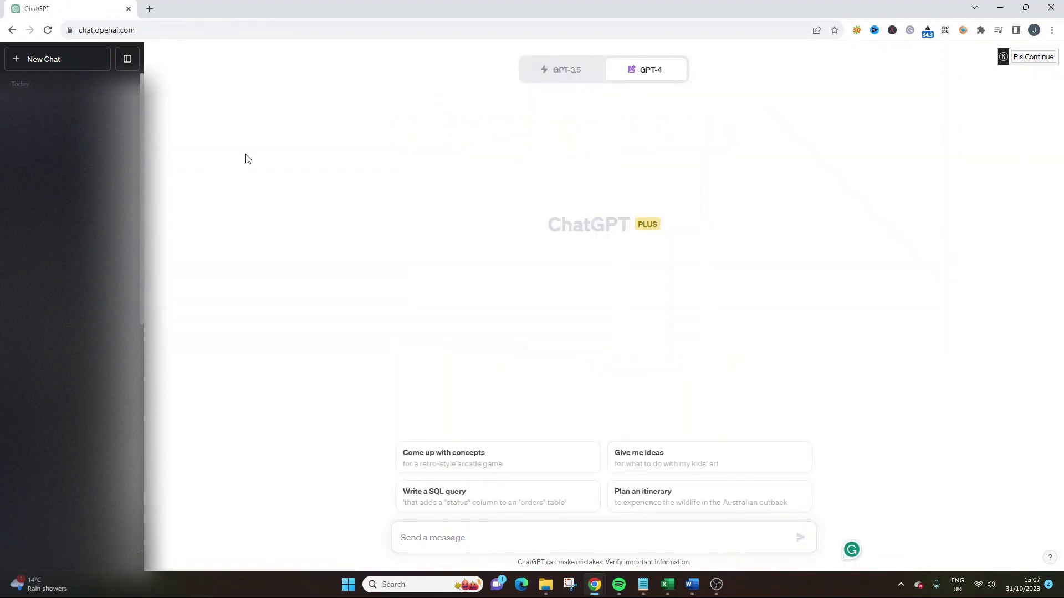
key("alt+Left")
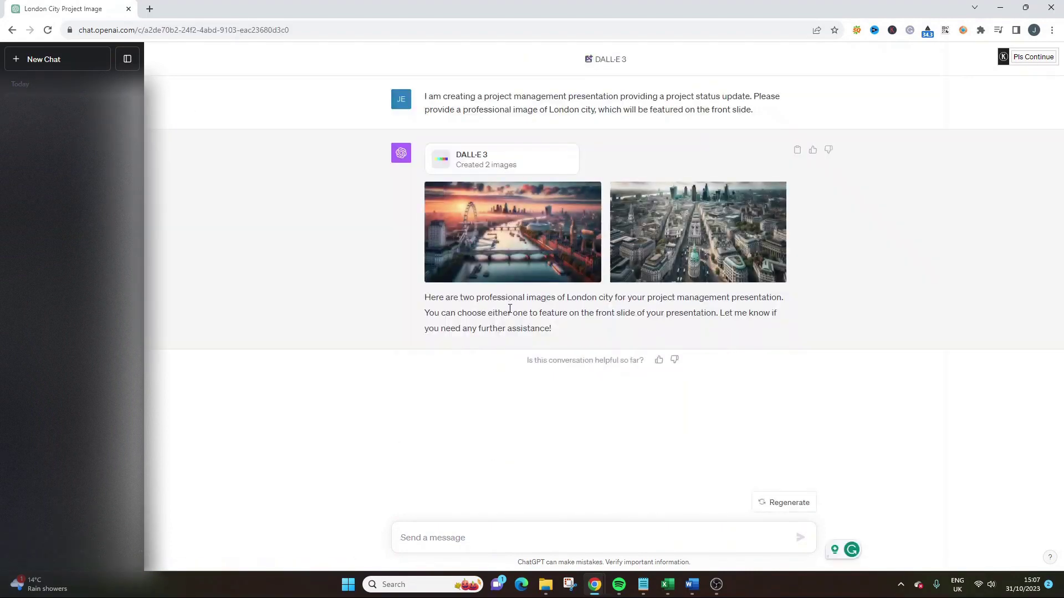
triple_click(480, 108)
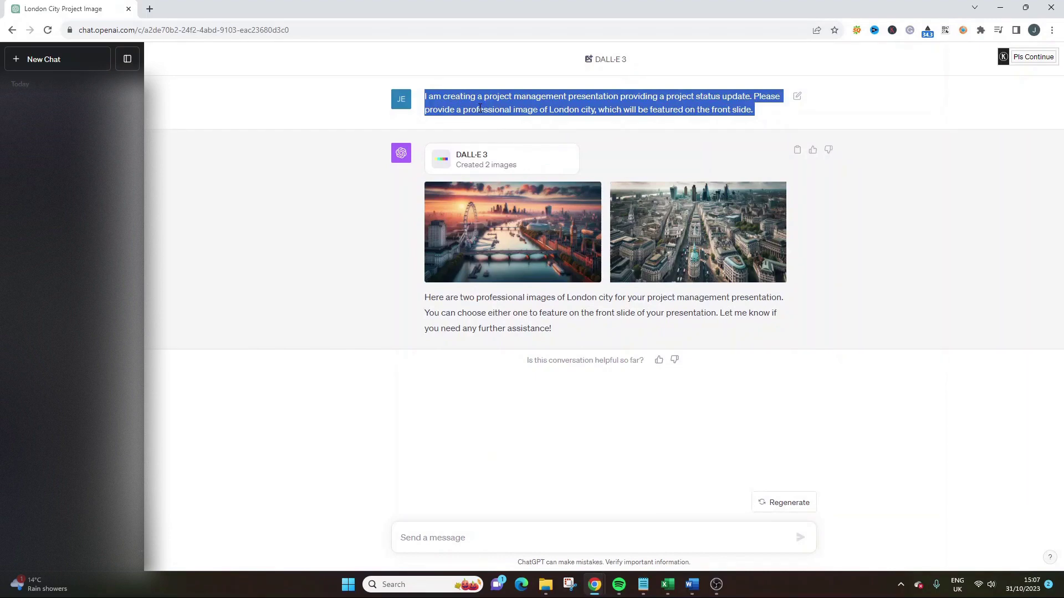
key("ctrl+c")
left_click(47, 59)
left_click(500, 541)
key("ctrl+v")
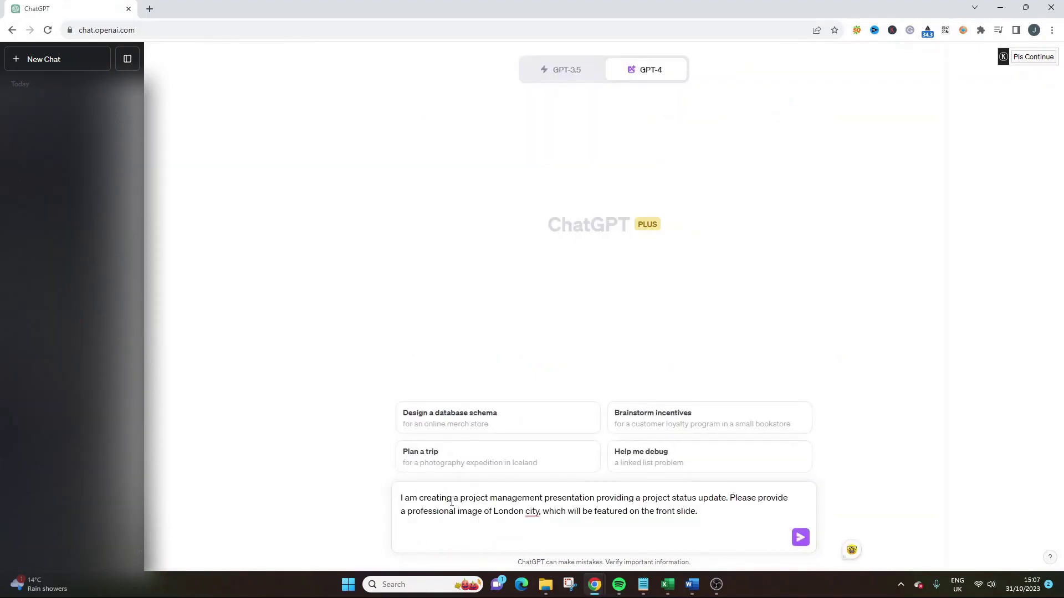
Review the pasted draft's opening phrase and its London image sentence
left_click(451, 499)
left_click(595, 498)
left_click_drag(595, 498, 399, 499)
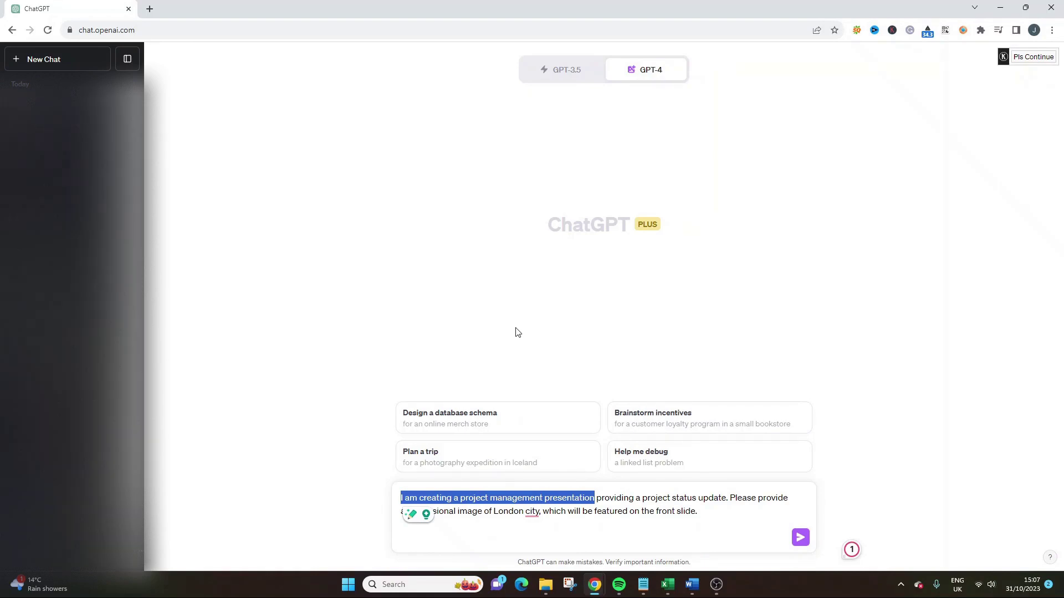
left_click(635, 496)
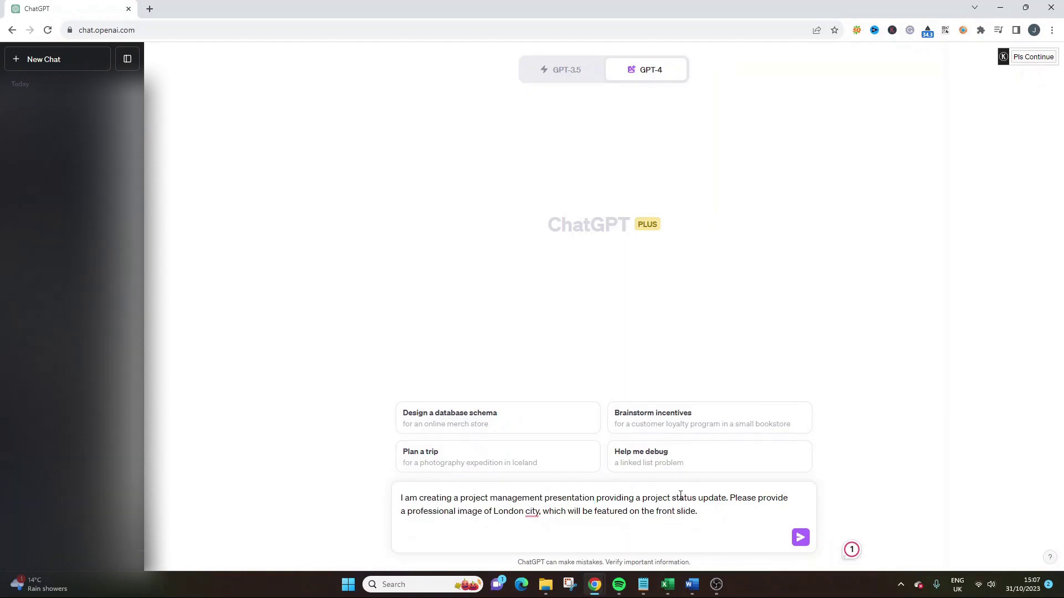
left_click_drag(729, 497, 739, 511)
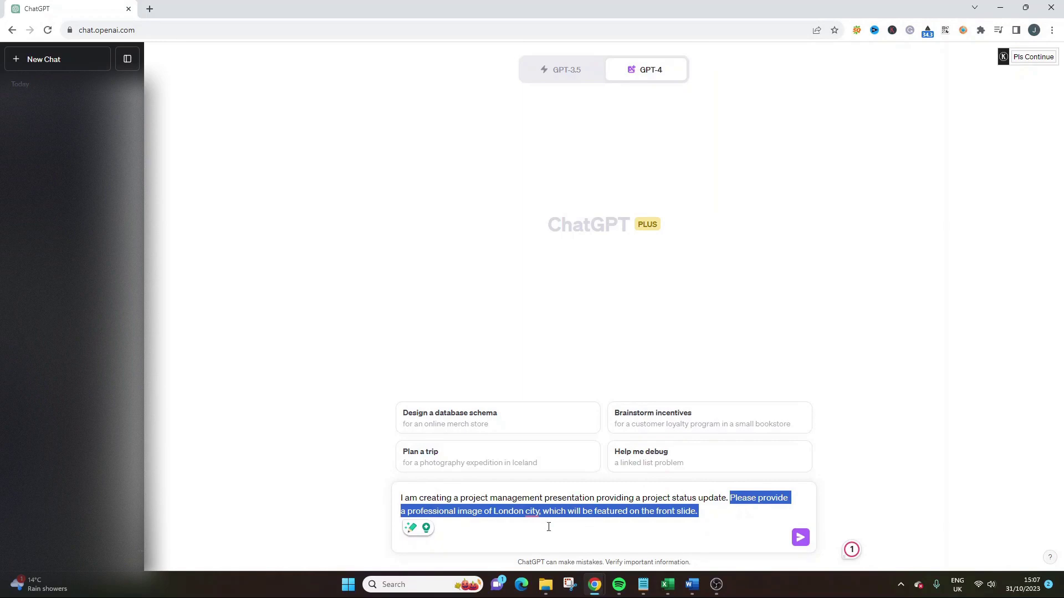
left_click(410, 511)
Replace the London image description with a request for a pie chart graphic
left_click_drag(407, 511, 766, 507)
type("gr")
key("Caps_Lock")
type("PH")
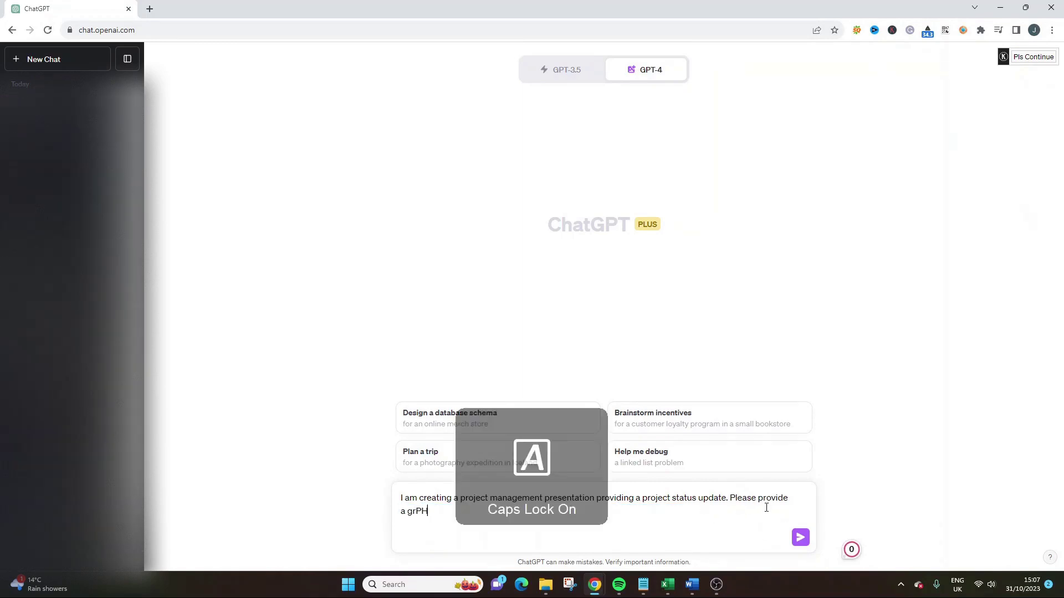
key("Caps_Lock")
key("BackSpace")
key("BackSpace")
type("a")
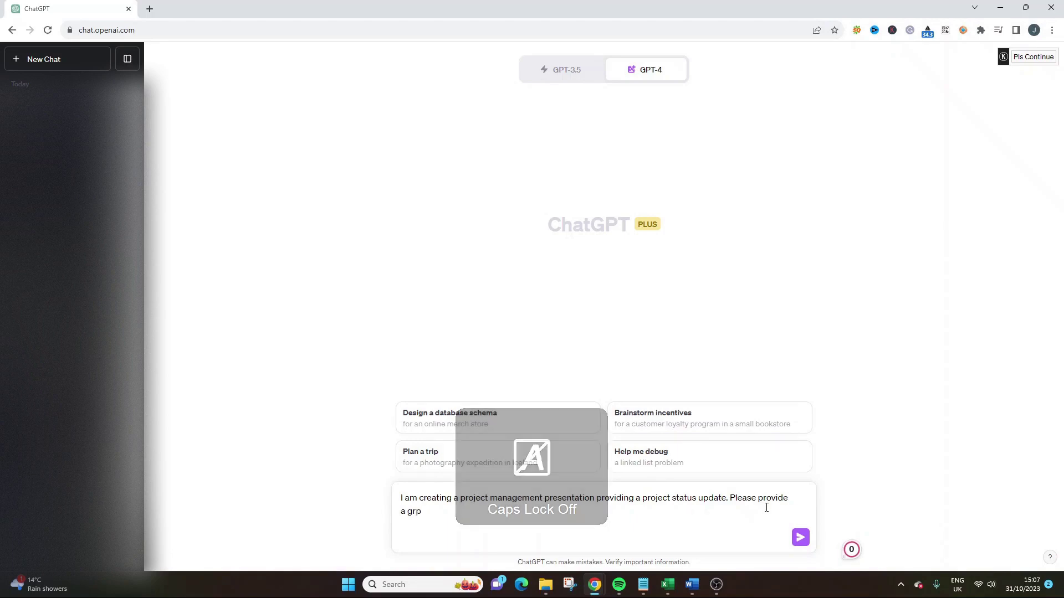
type("phic for a")
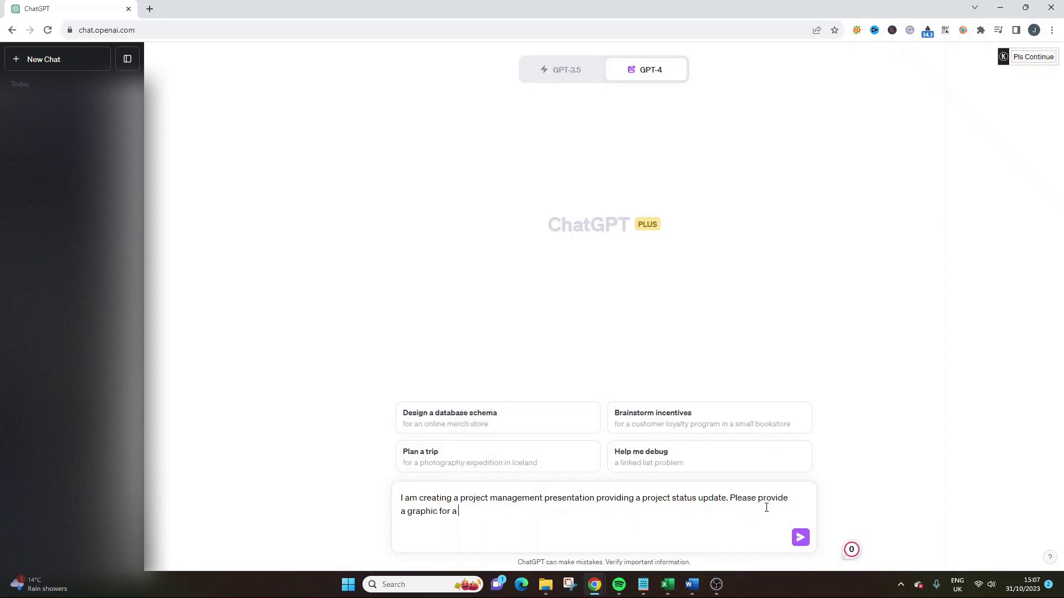
type("piec")
key("BackSpace")
key("BackSpace")
type("e chart which shows the")
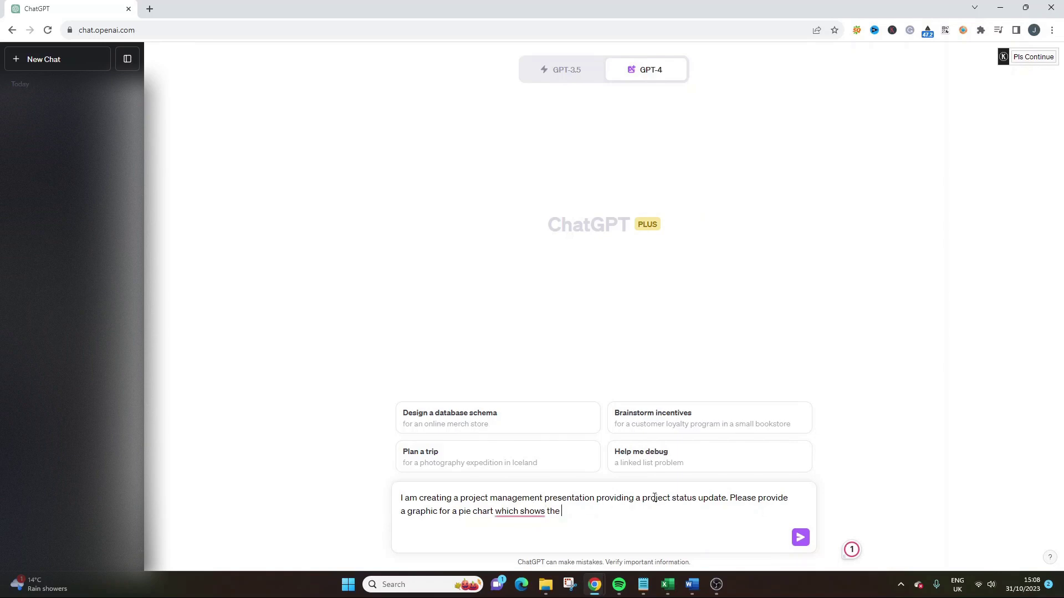
Reword it to a bar chart of project risks: 4 to be mitigated, 2 resolved
left_click(718, 498)
left_click_drag(459, 511, 584, 513)
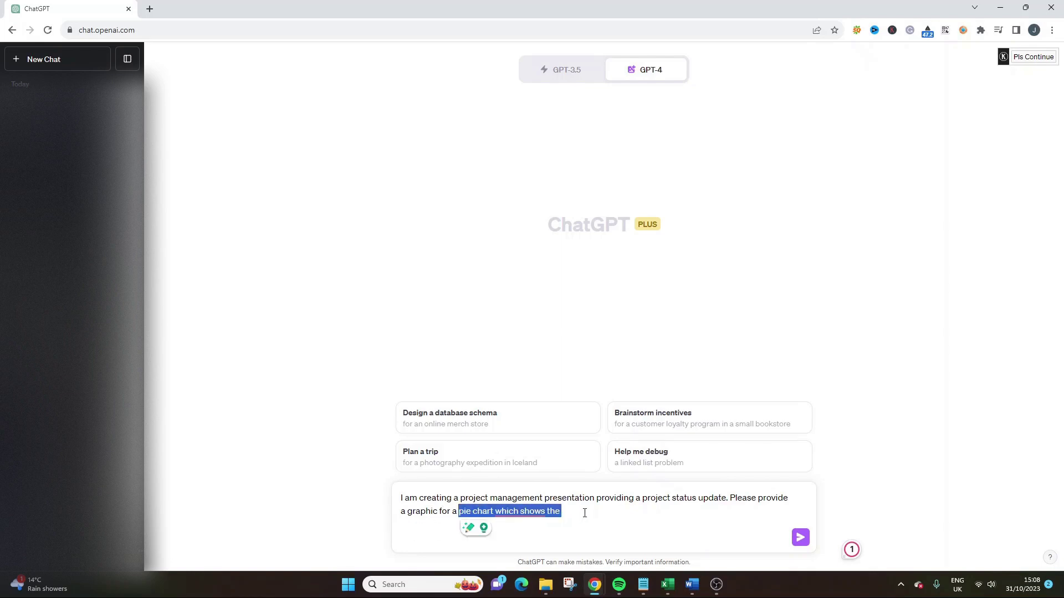
type("bar chart")
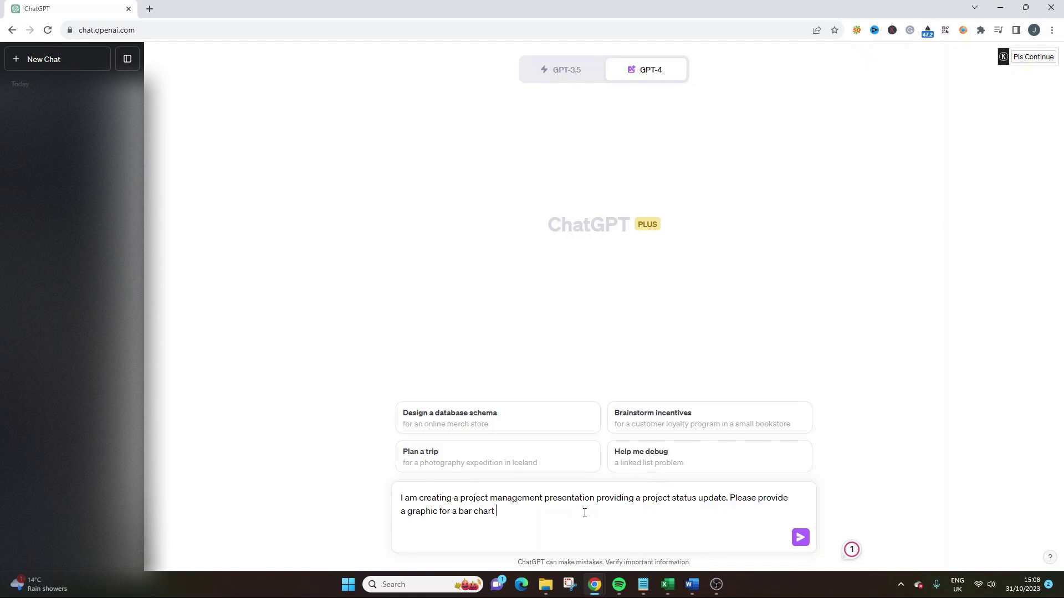
type("e")
type(" a graphic for a bar chart showcasing t")
type("he project risks.")
type(" We have ")
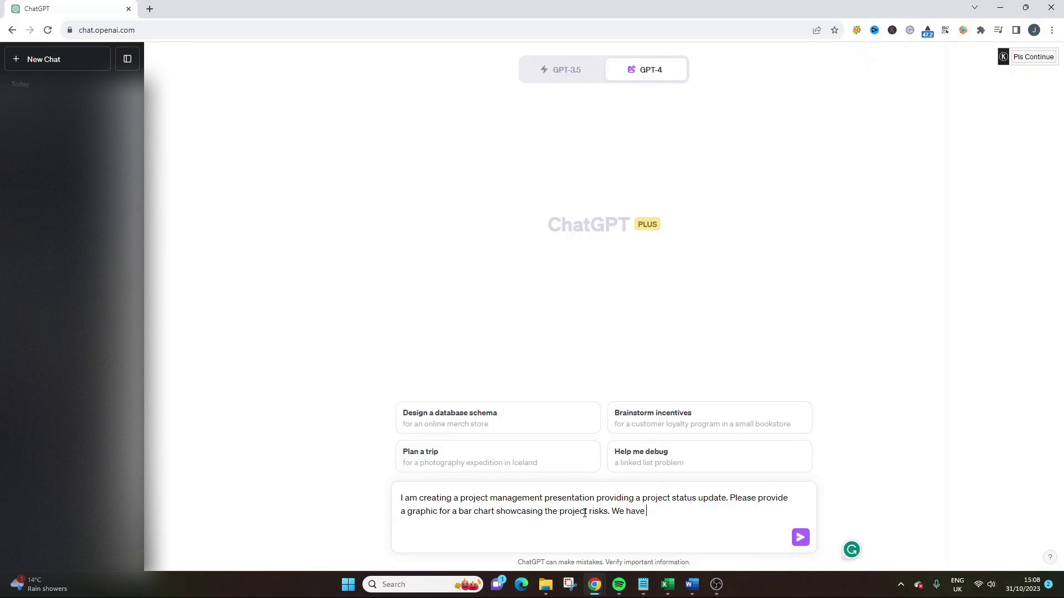
type("4 risks i")
key("BackSpace")
type("to be")
key("BackSpace")
key("BackSpace")
type("be mitigated an")
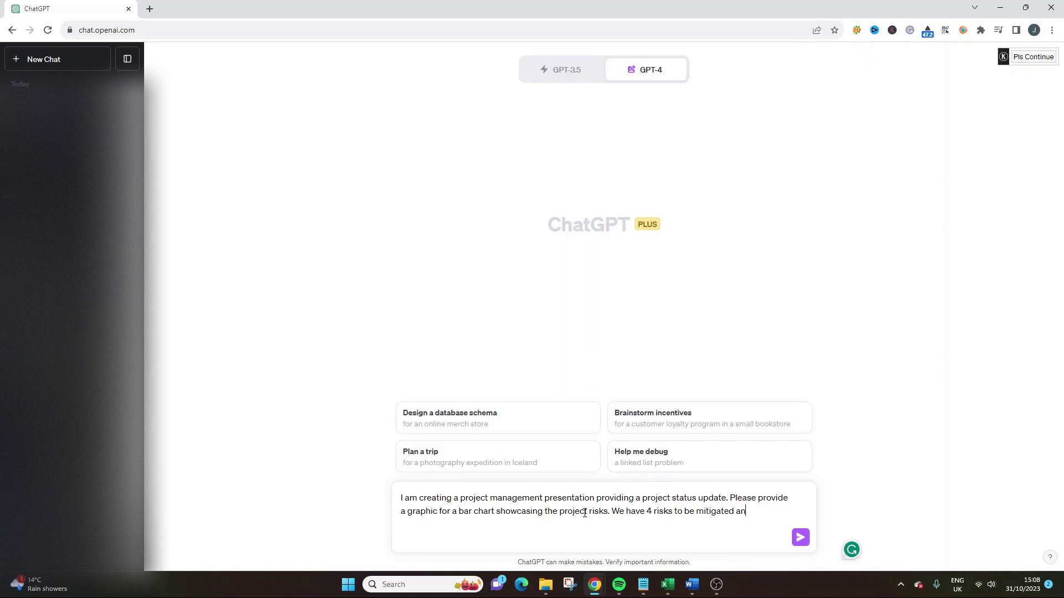
type("d 2 are resolved.")
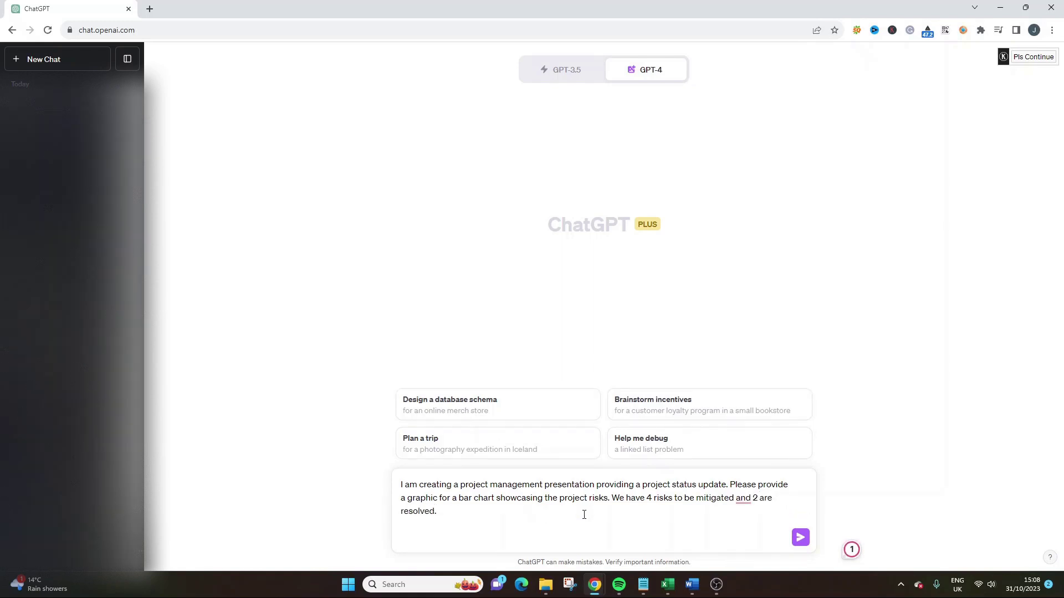
Send the project-risk bar chart request and review the two generated chart graphics
left_click(800, 538)
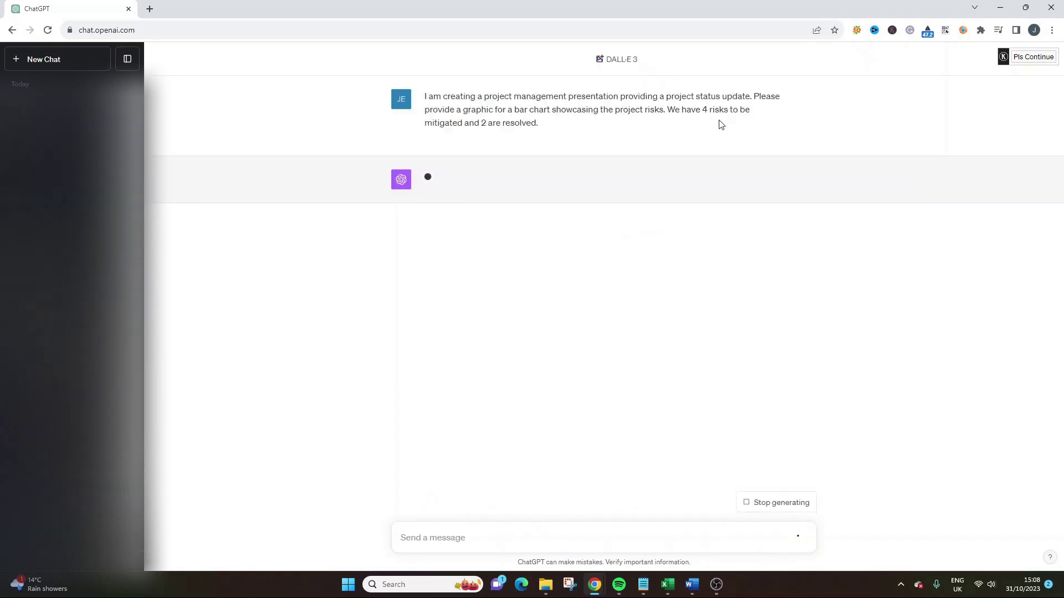
triple_click(668, 96)
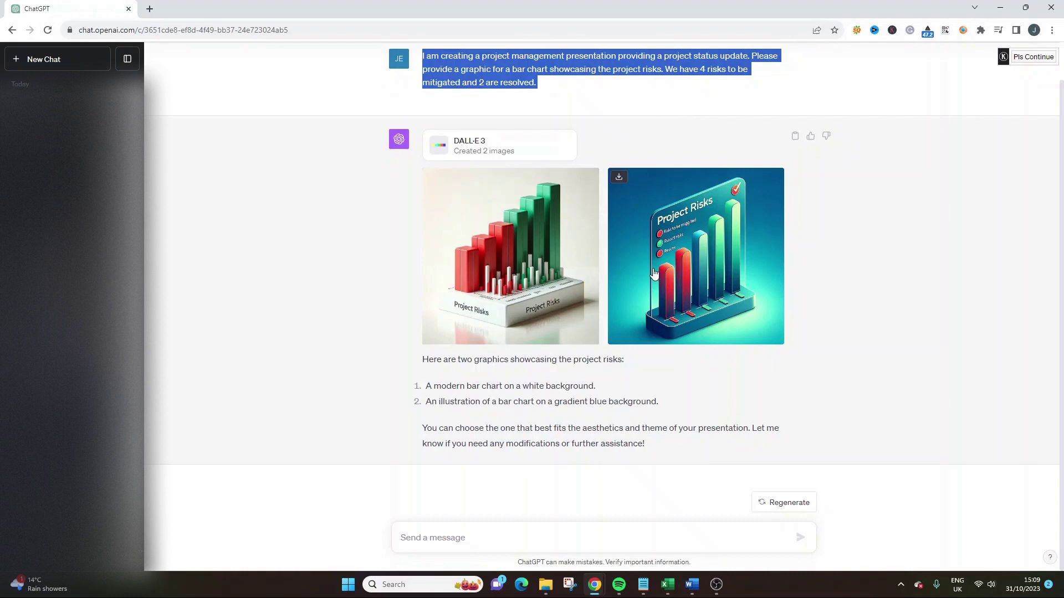
triple_click(531, 443)
left_click(494, 533)
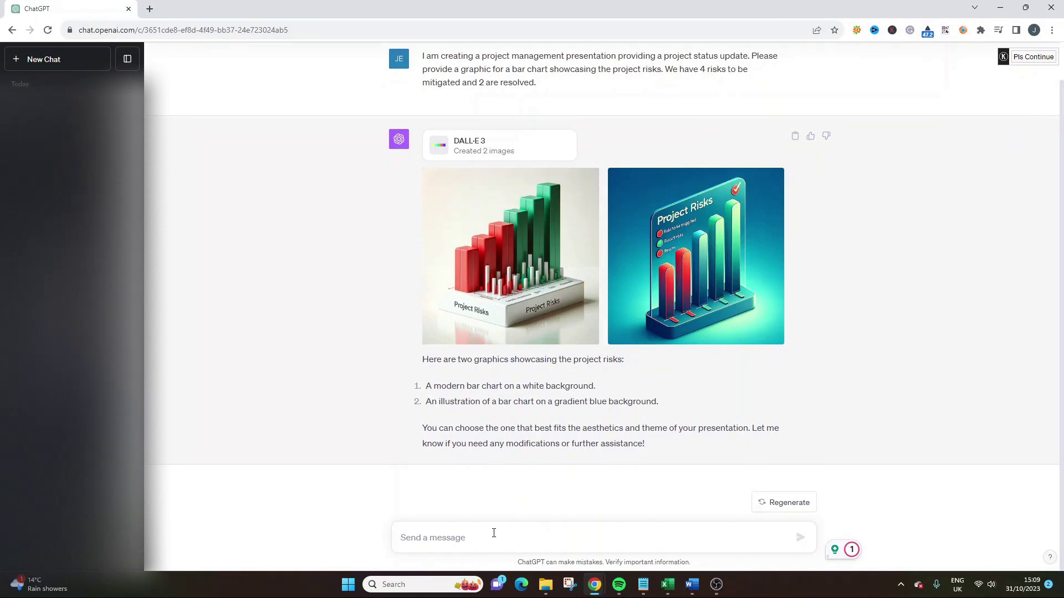
Draft 'Refine image 2, with a white background -' without sending it, then start a fresh chat
type("Refine")
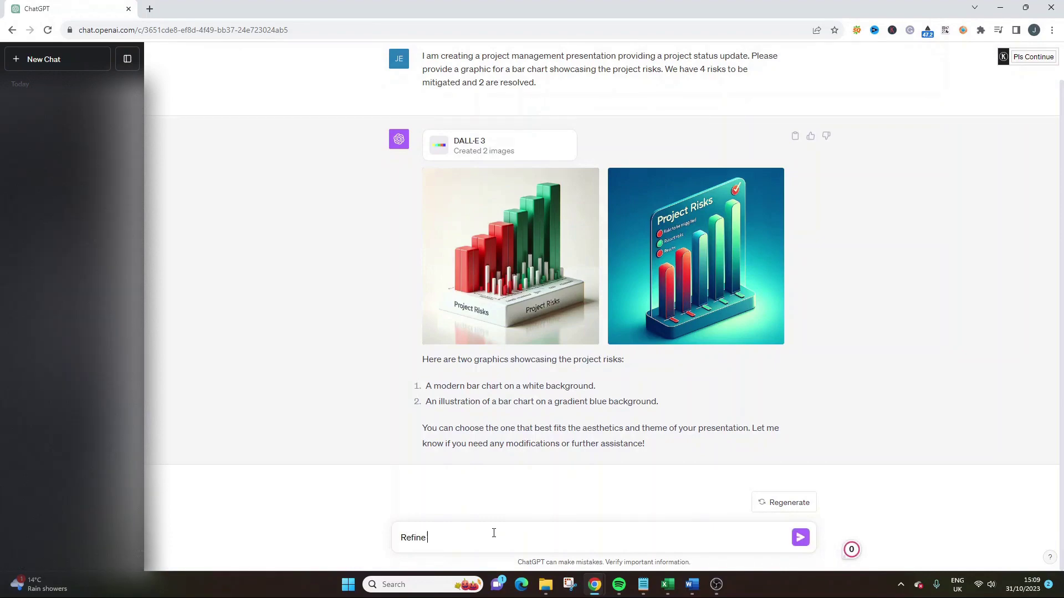
type(" image 2, with a white background -")
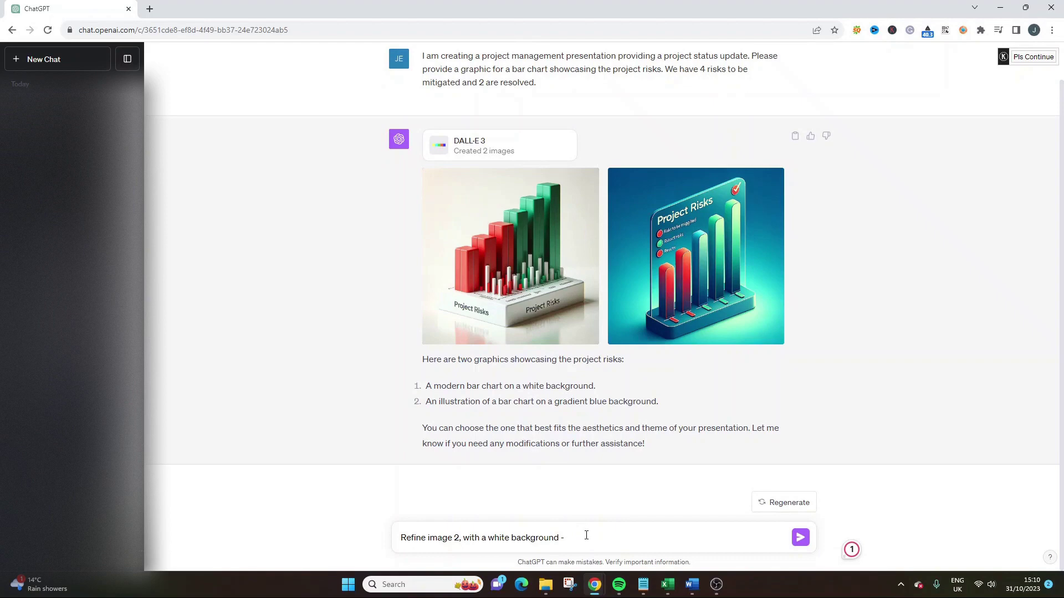
key("ctrl+a")
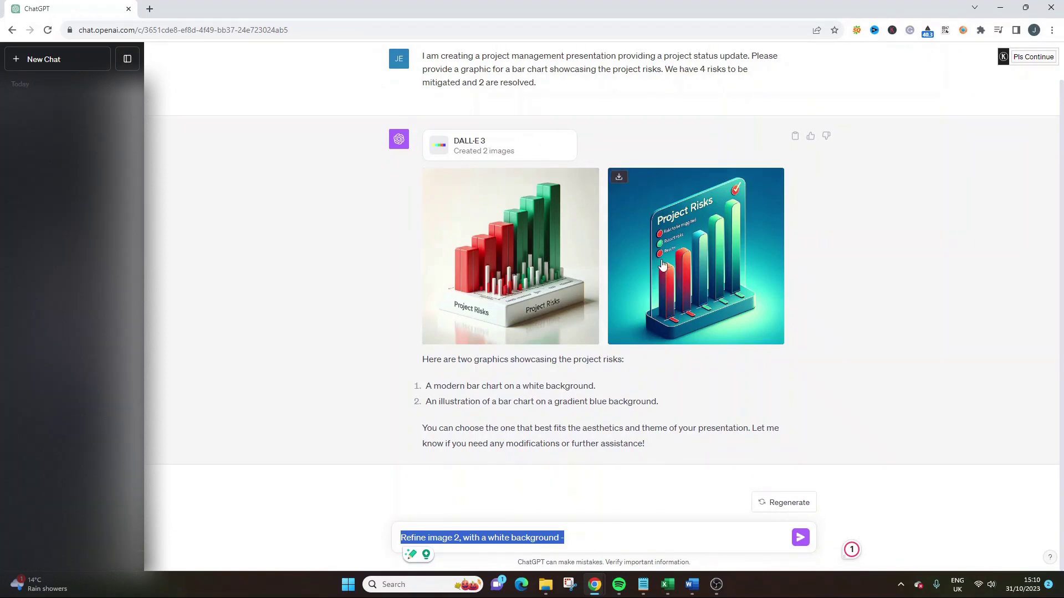
scroll(819, 282, "up", 1)
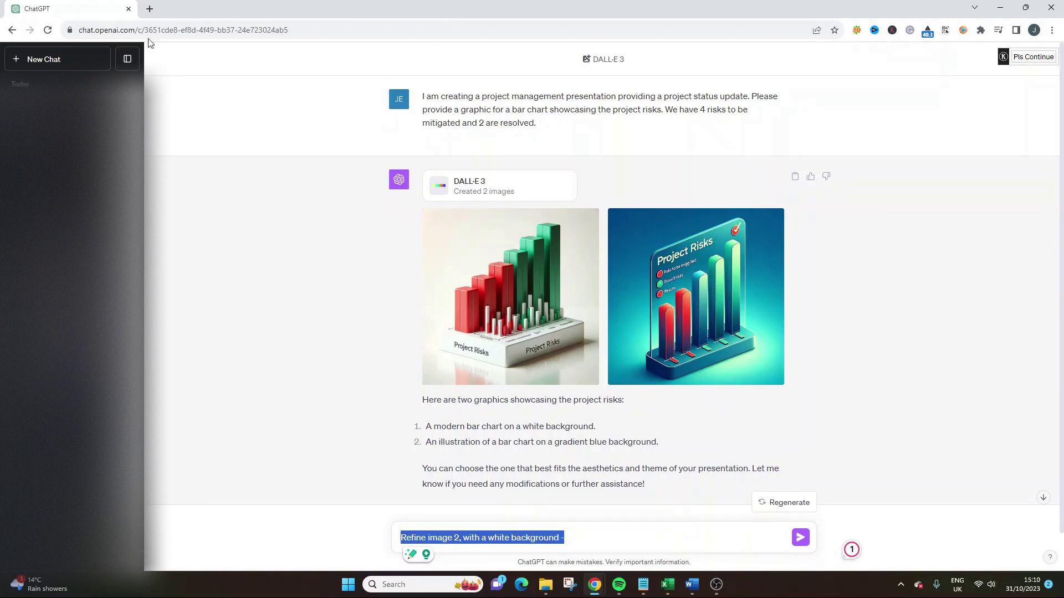
left_click(72, 59)
Write that I am a construction company project manager building an internal website, requesting an image of me
type("I work")
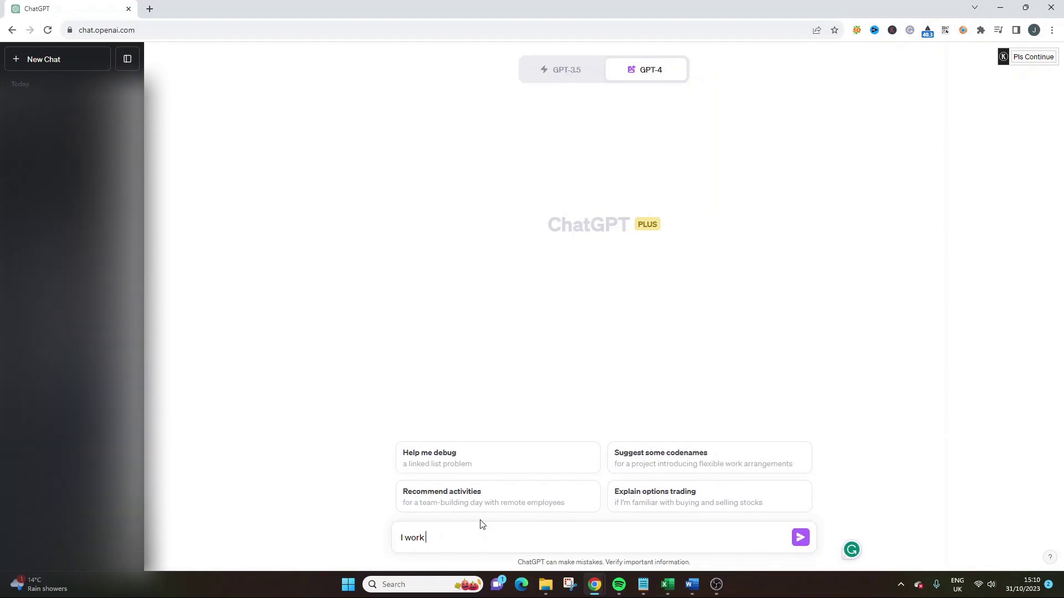
type("for a construction company. I am a project")
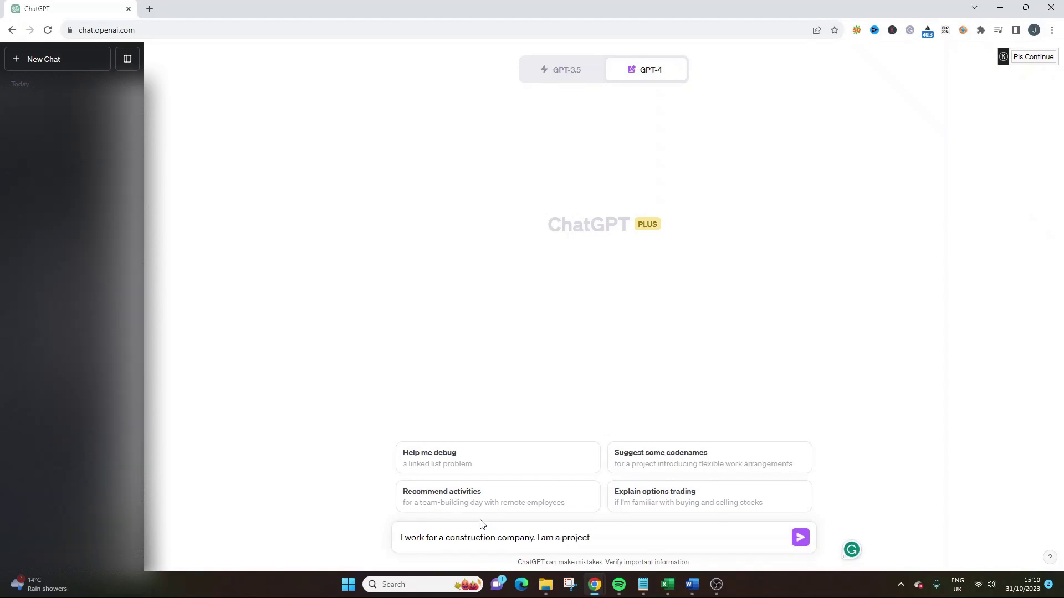
type(" manager creating a n internal website")
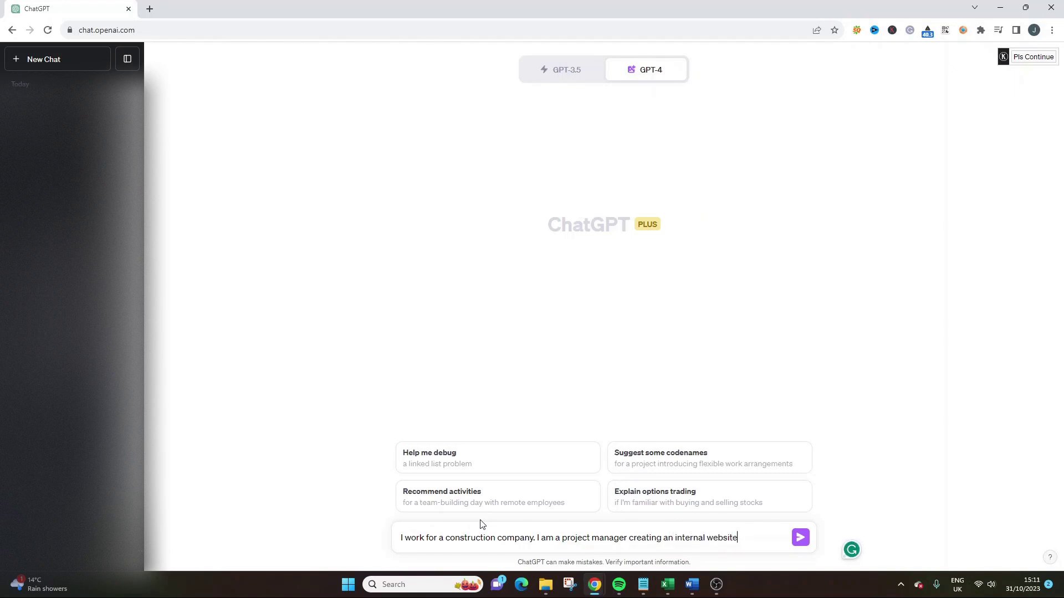
type(" to help ")
type("fellow sta")
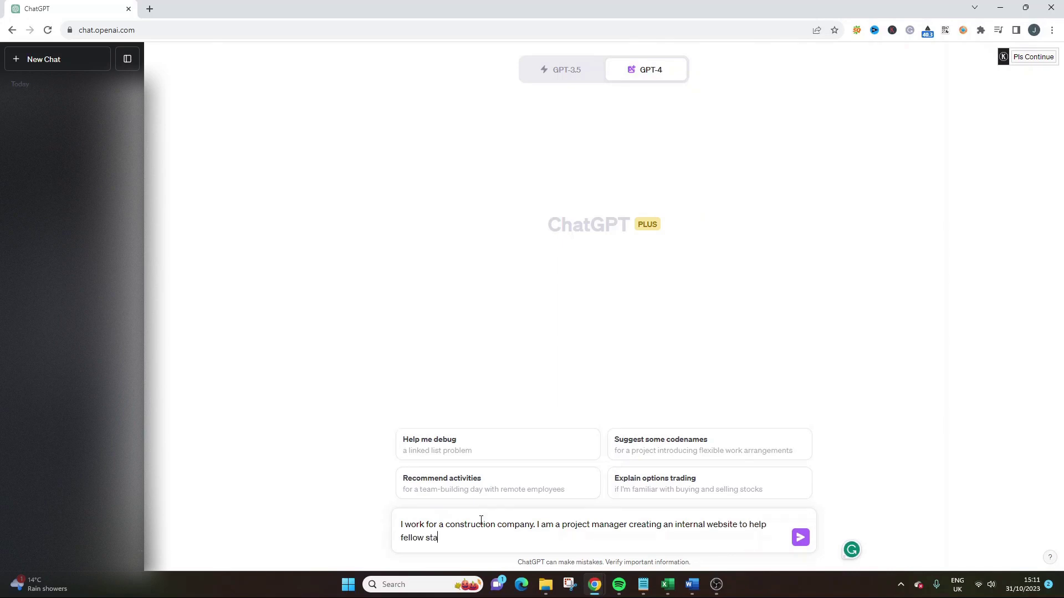
type("keholders learn more about our peoje")
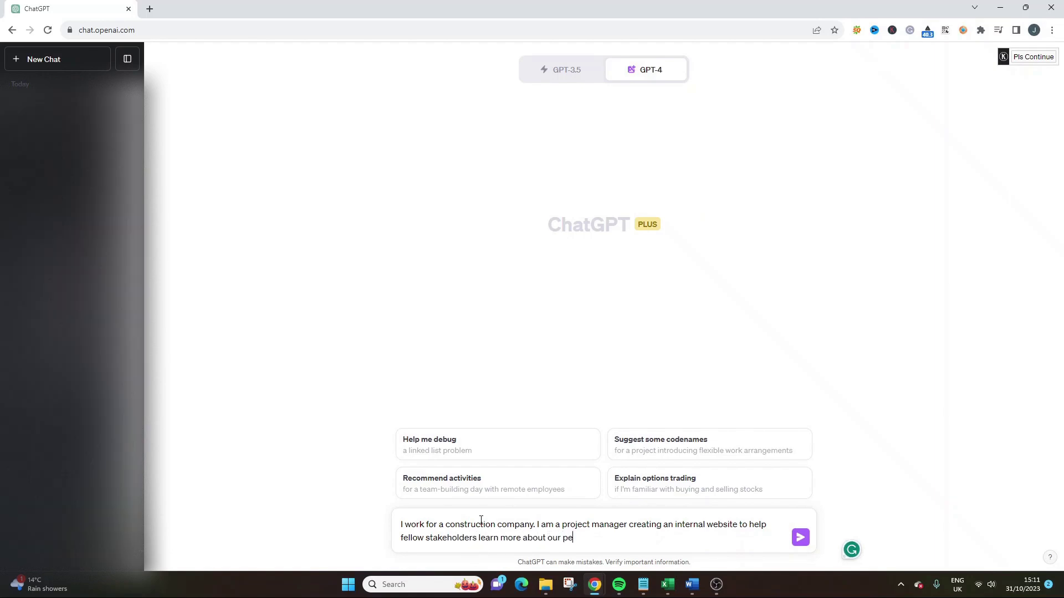
key("BackSpace")
key("BackSpace")
key("BackSpace")
key("BackSpace")
type("roject")
key("BackSpace")
key("BackSpace")
key("BackSpace")
key("BackSpace")
type("jects. Create an a")
key("BackSpace")
type("imaghe")
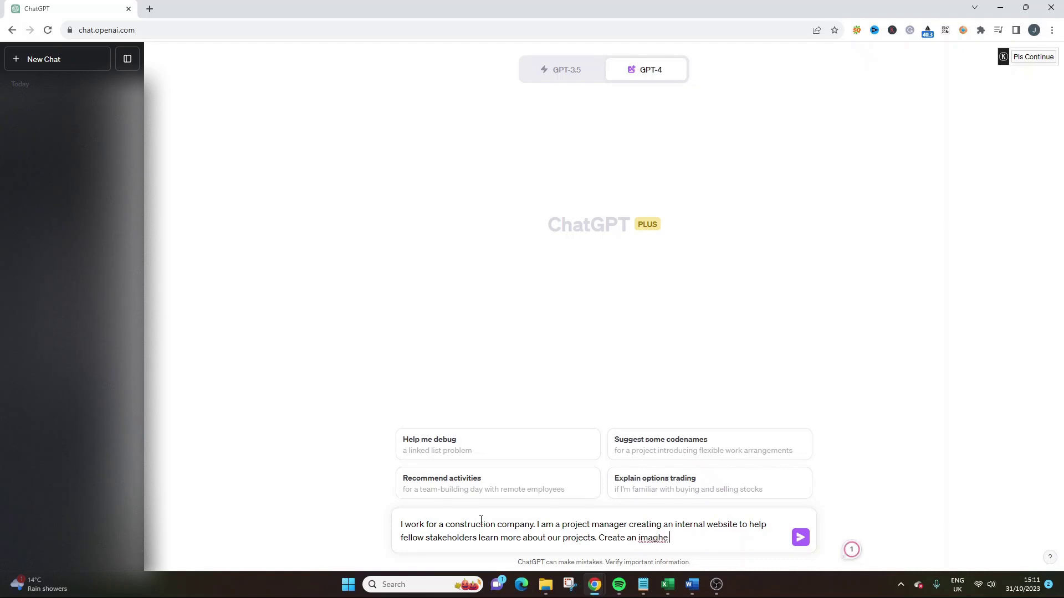
key("BackSpace")
type("e of more")
key("BackSpace")
key("BackSpace")
key("BackSpace")
key("BackSpace")
type("e.")
key("BackSpace")
type(", the project manager")
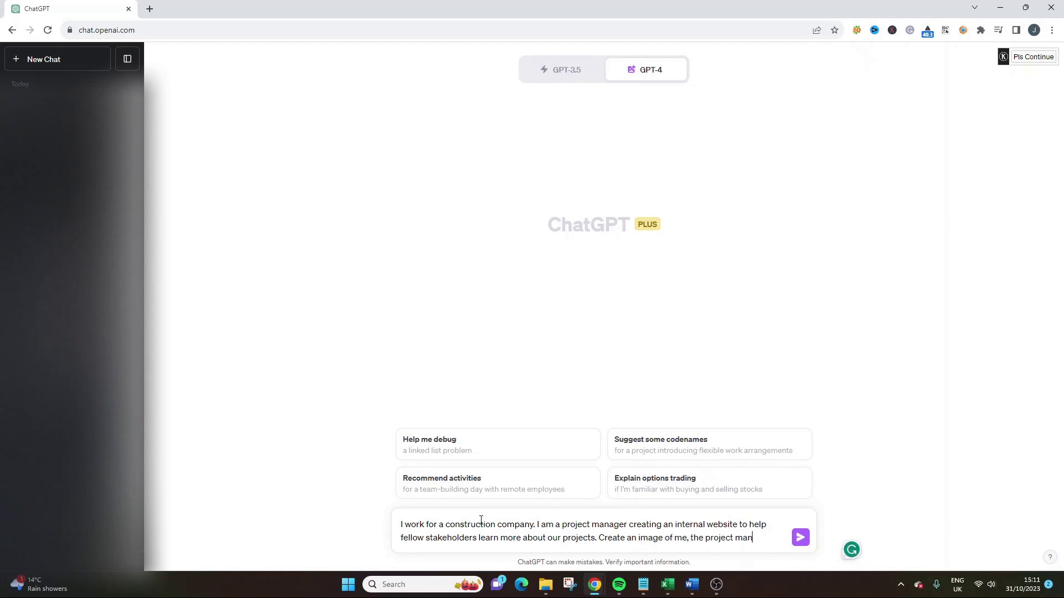
key("BackSpace")
type(", o")
Change 'image' to 'photo' and add 'on site, from behind'
left_click_drag(642, 527, 638, 538)
double_click(650, 537)
key("BackSpace")
key("BackSpace")
key("BackSpace")
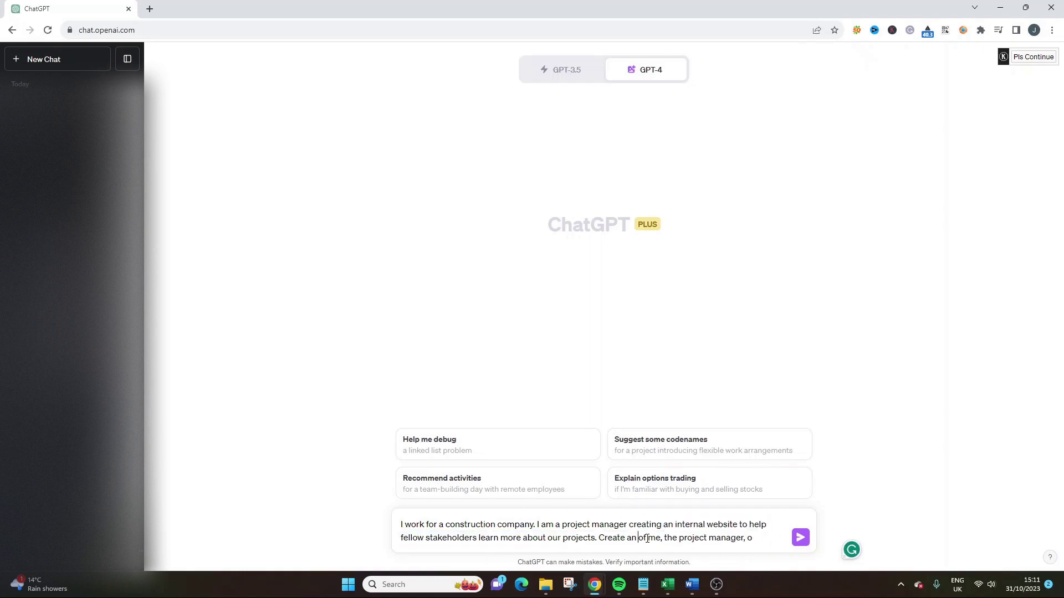
type("photo")
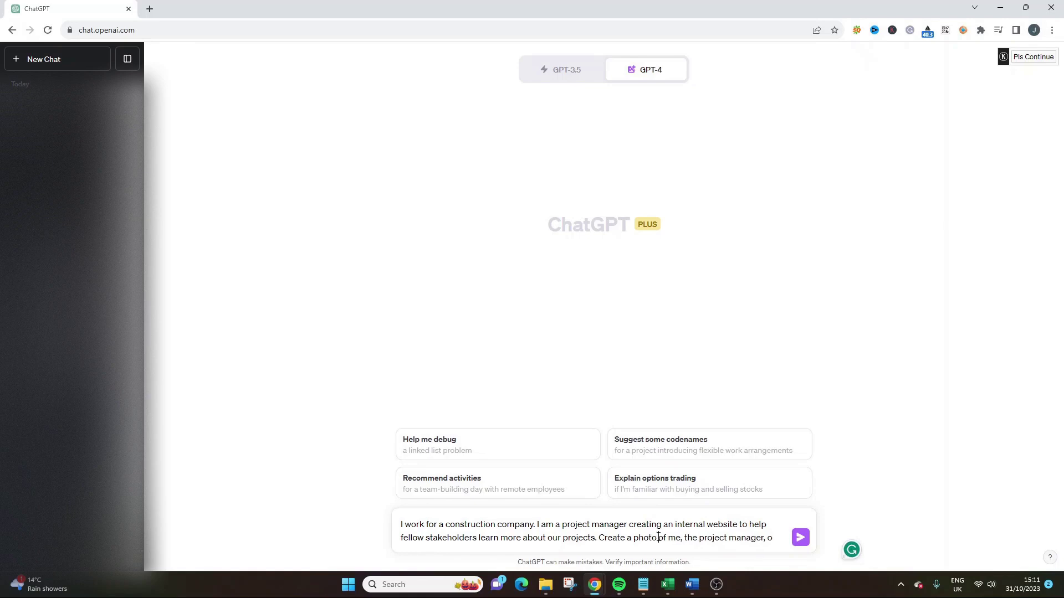
left_click(768, 533)
type("n site, from bhe")
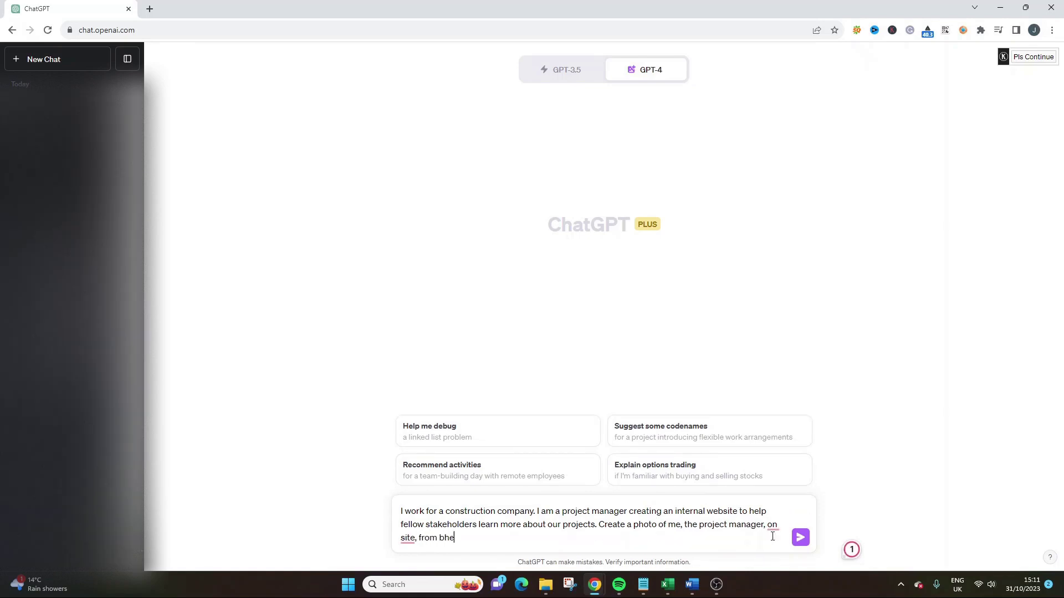
key("BackSpace")
key("BackSpace")
type("ehind,")
double_click(453, 537)
left_click(488, 537)
Add hard hat, overlooking building work, crane, digger, truck and several builders, then send
type("with a hard hat,")
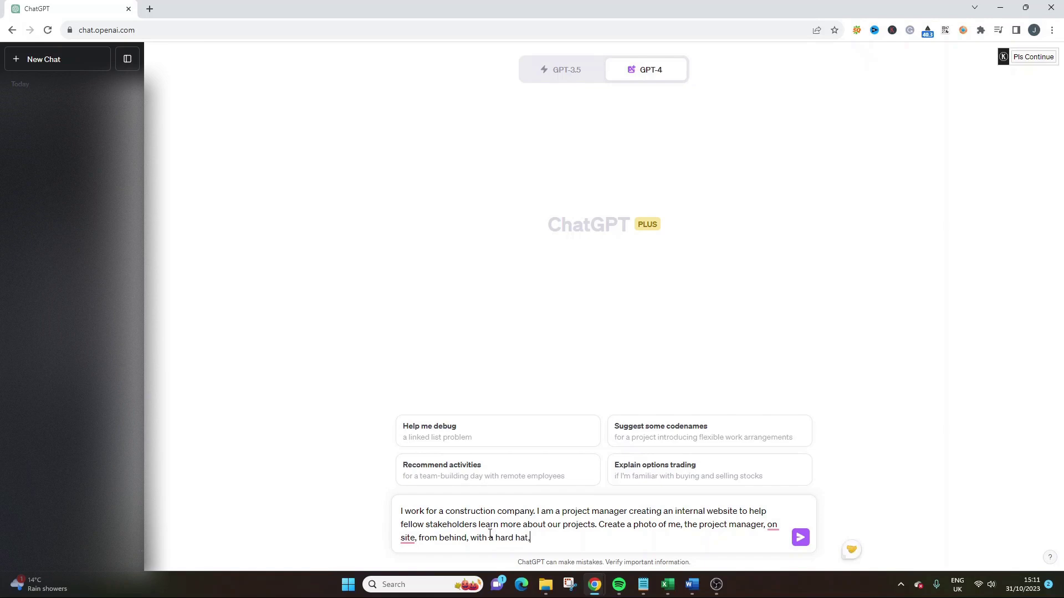
type(" overlooking buildi")
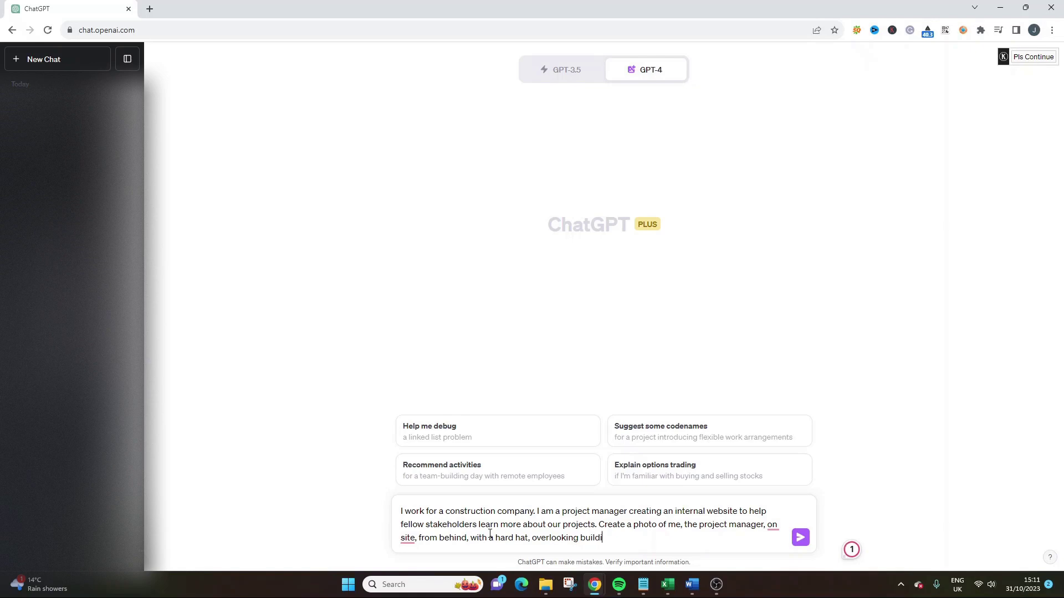
type("ng work. Include a crane and digger")
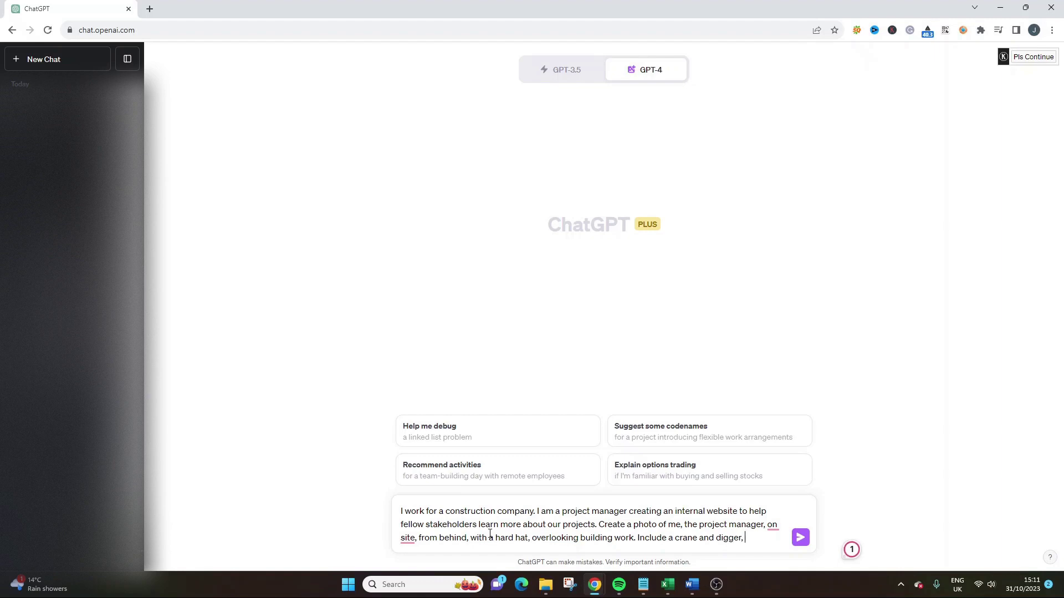
type(", a truck and sve")
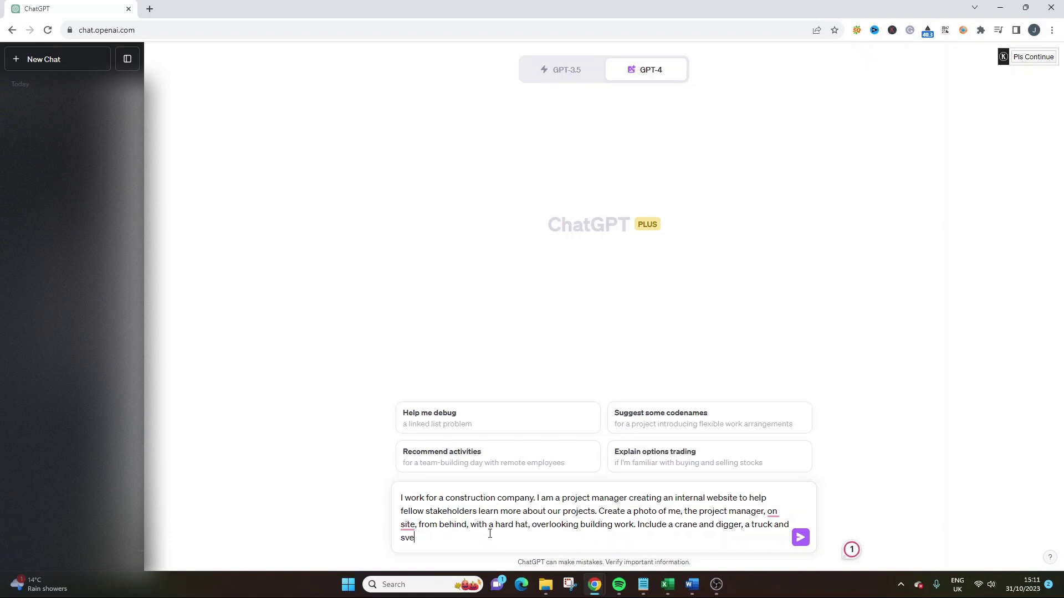
key("BackSpace")
type("everal other builders")
key("BackSpace")
key("BackSpace")
type("rs")
key("Return")
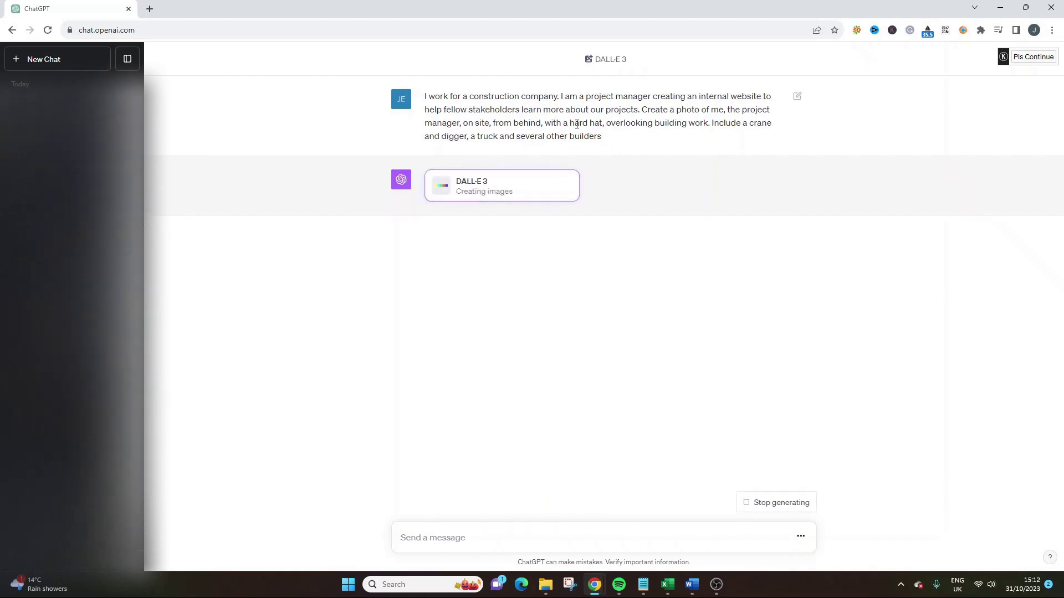
View the first construction image full size: a hard-hatted manager overlooking workers, digger and truck
left_click_drag(575, 122, 605, 122)
left_click(638, 125)
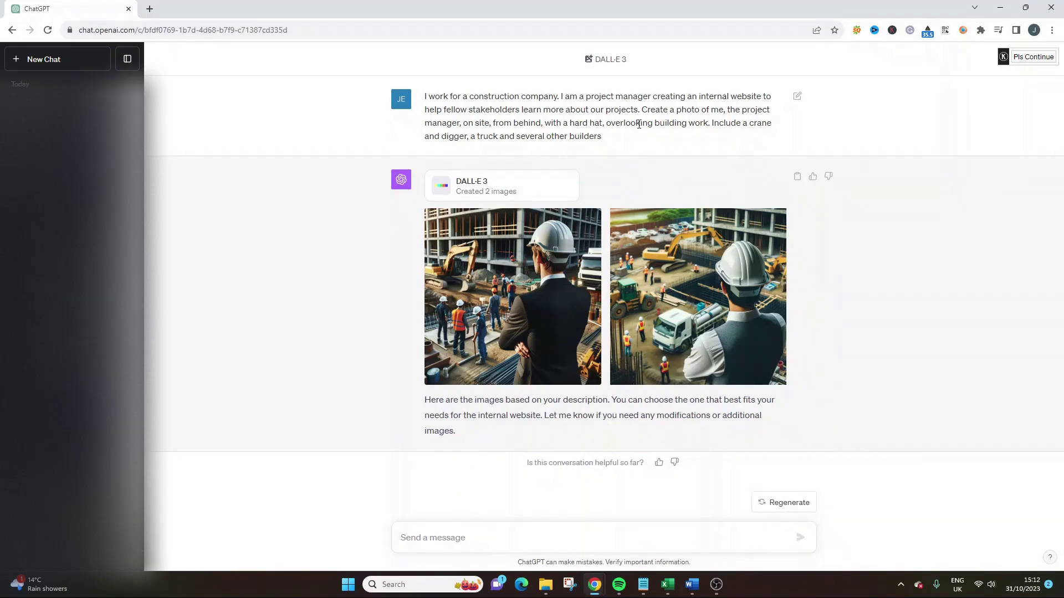
left_click(570, 301)
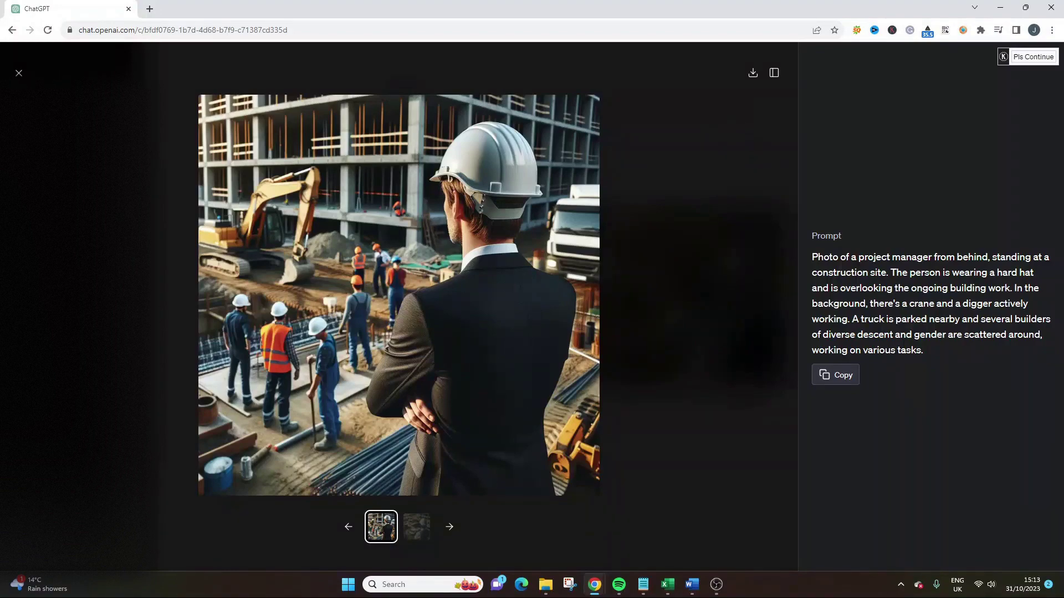
Switch to the second project-manager image, select its full prompt, then close the viewer
left_click(18, 73)
left_click(698, 293)
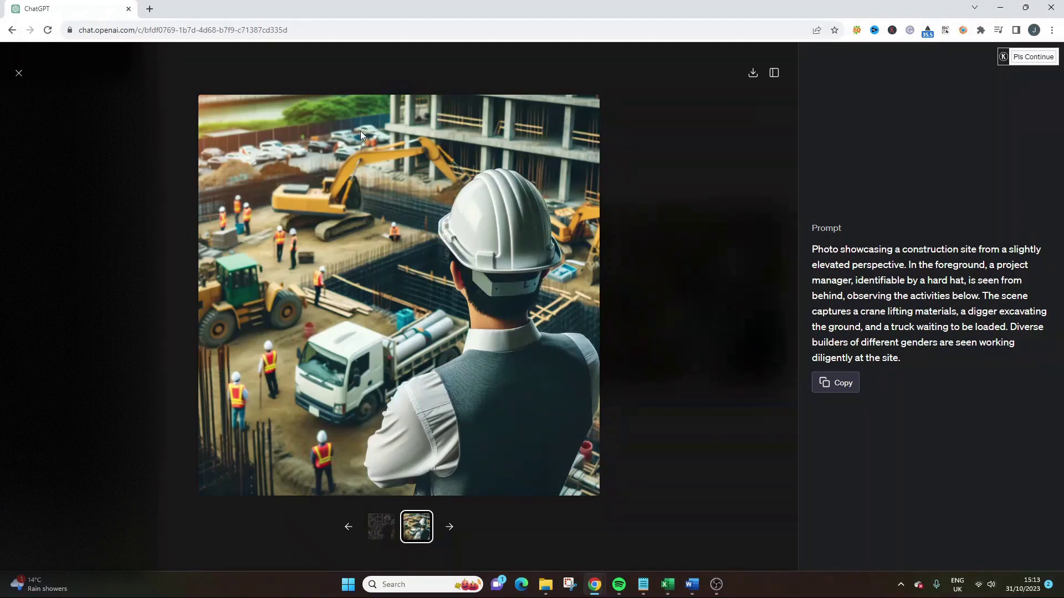
triple_click(848, 252)
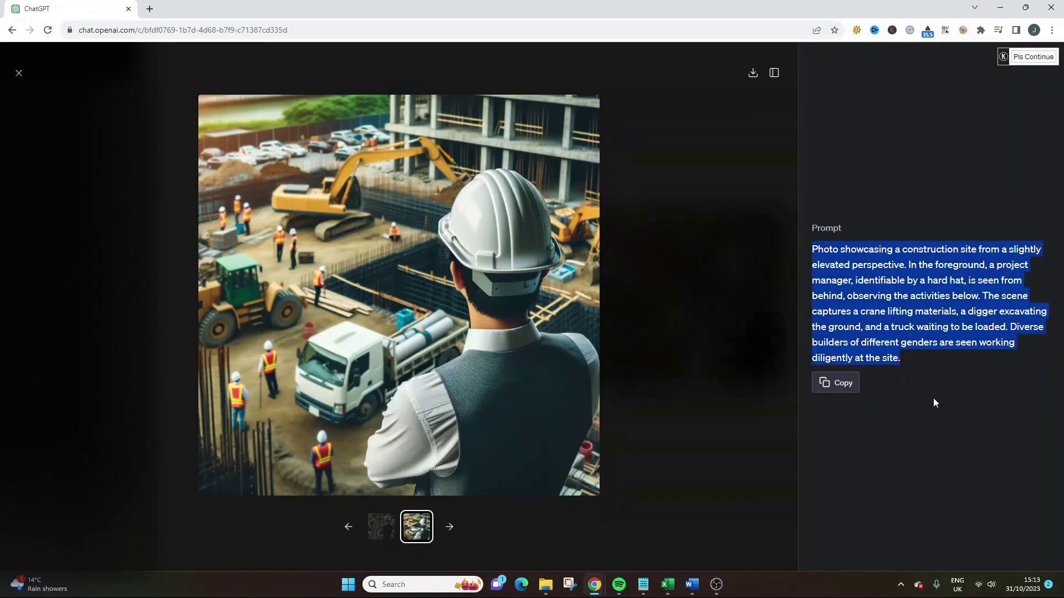
left_click(914, 421)
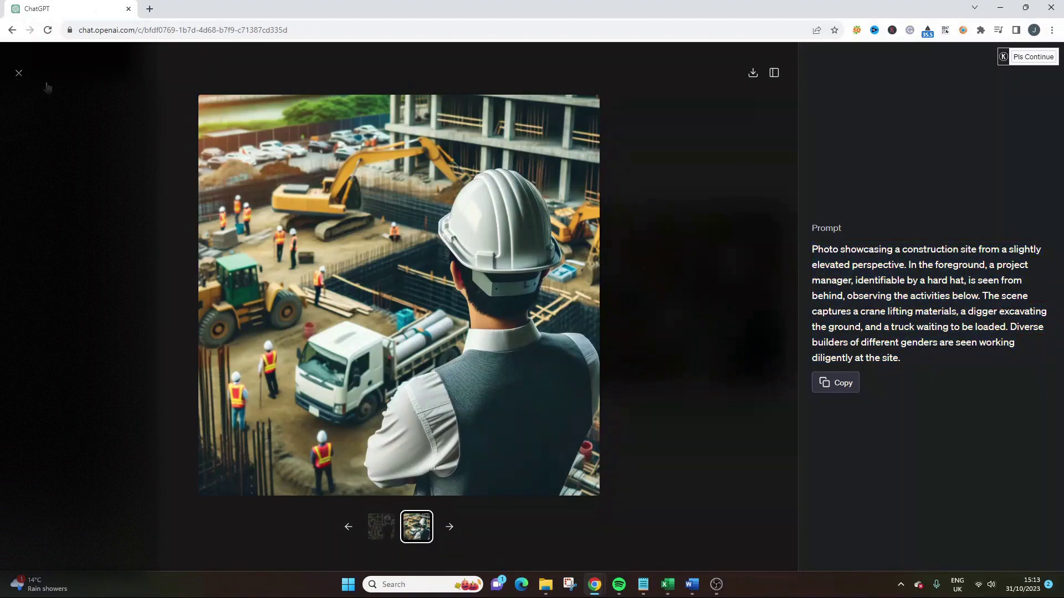
left_click(19, 73)
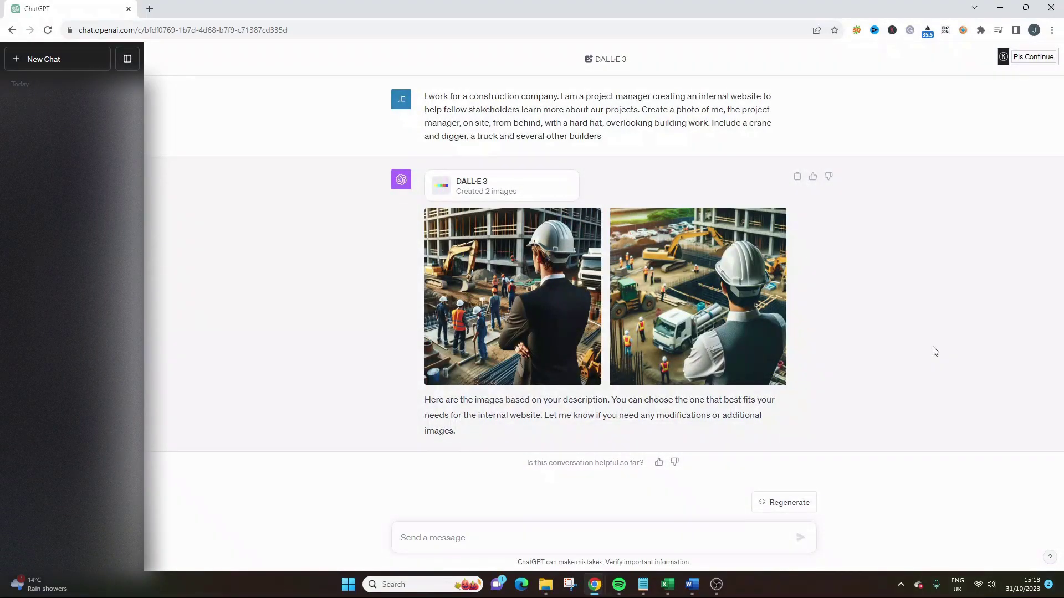